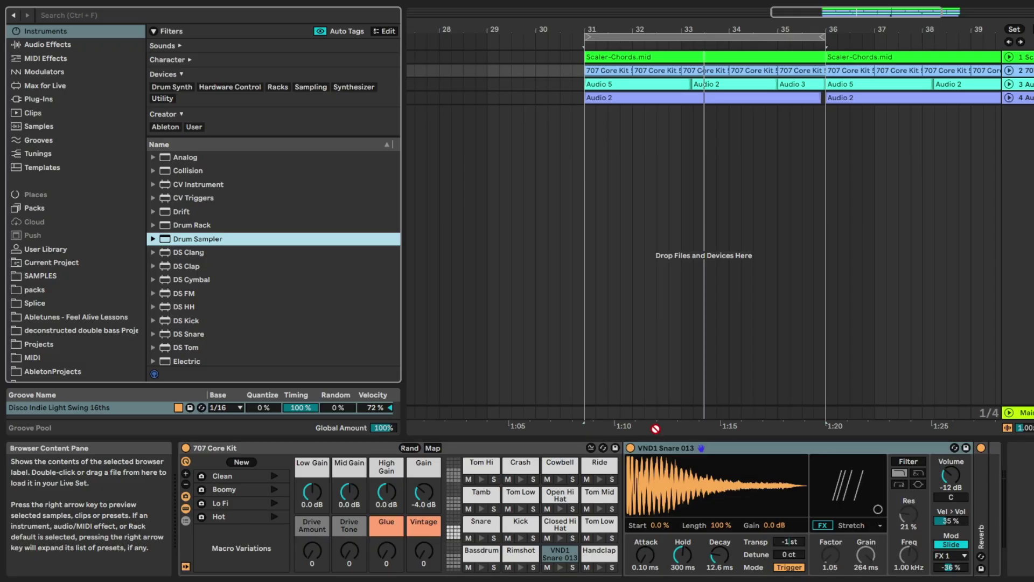
Step: Drop a Drum Sampler onto the VND1 Snare 013 pad device, replacing it with an empty sampler
left_click_drag(662, 447, 663, 452)
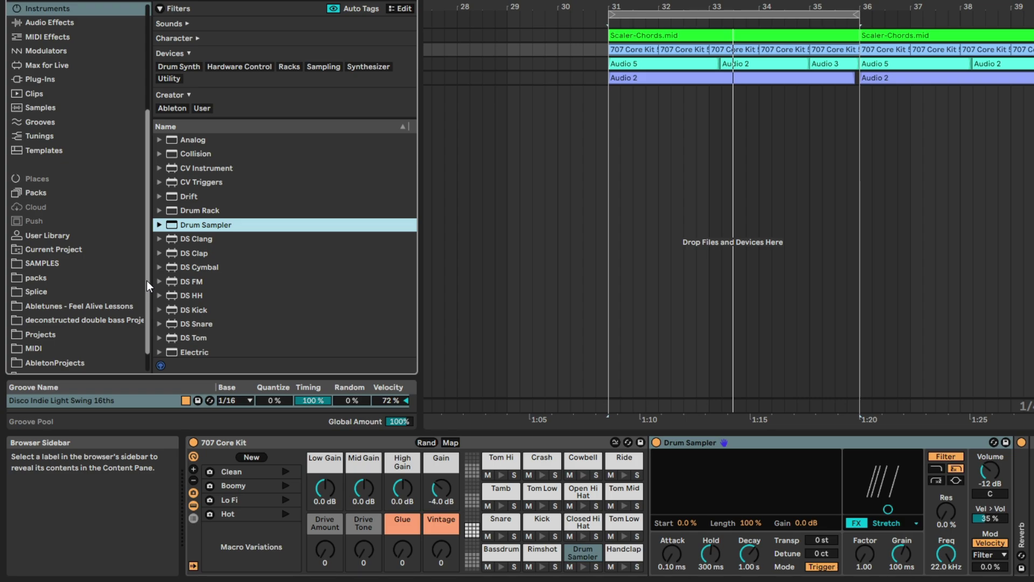
Step: Load VND1 Snare 010 -10ms.wav from SAMPLES > VND1 Snares into the Drum Sampler
left_click(53, 263)
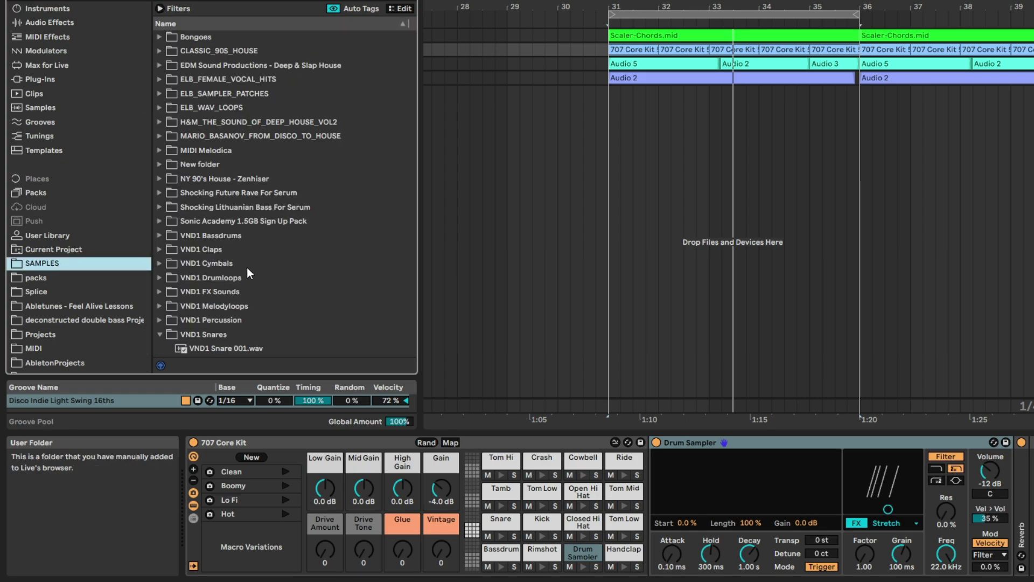
left_click(225, 348)
key("Down")
key("Down")
key("Down")
key("Down")
key("Down")
key("Down")
key("Down")
key("Down")
key("Down")
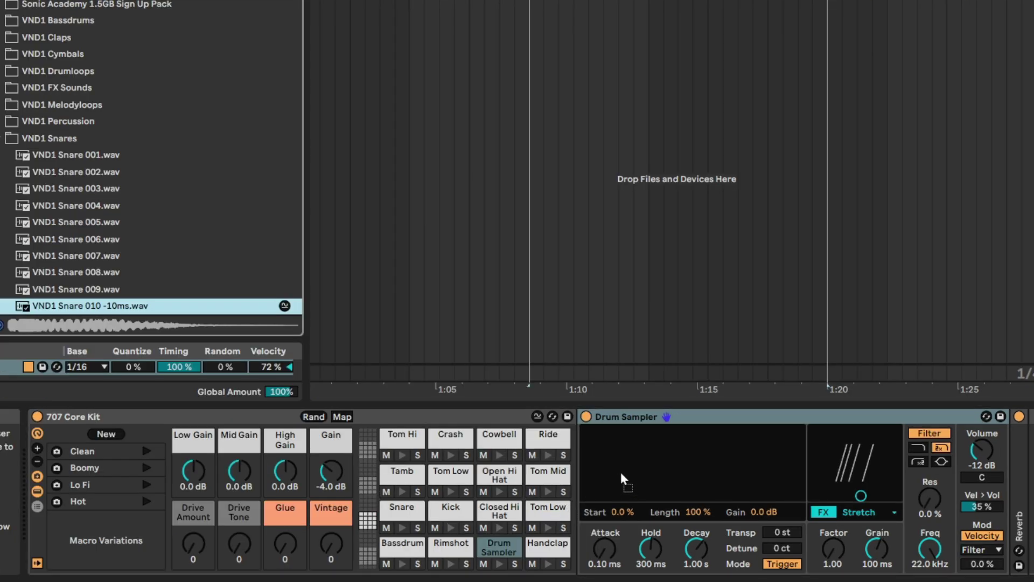
left_click_drag(621, 474, 622, 469)
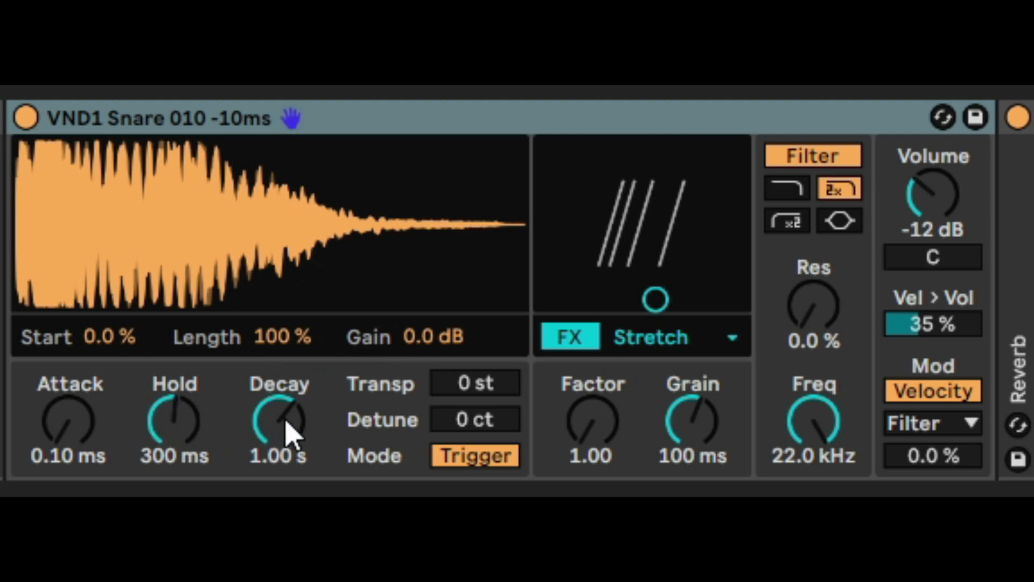
Step: Set sample Start to 0% and Length to 68%, with Attack 0.10 ms and Hold about 2 ms
mouse_move(103, 339)
left_mouse_down()
mouse_move(102, 283)
mouse_move(104, 346)
left_mouse_up()
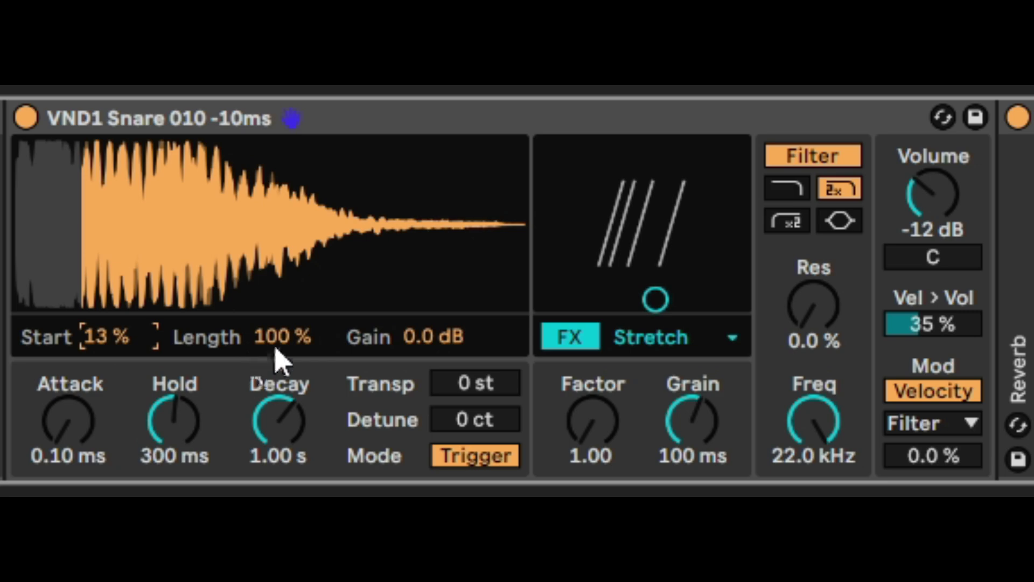
left_click_drag(276, 350, 275, 386)
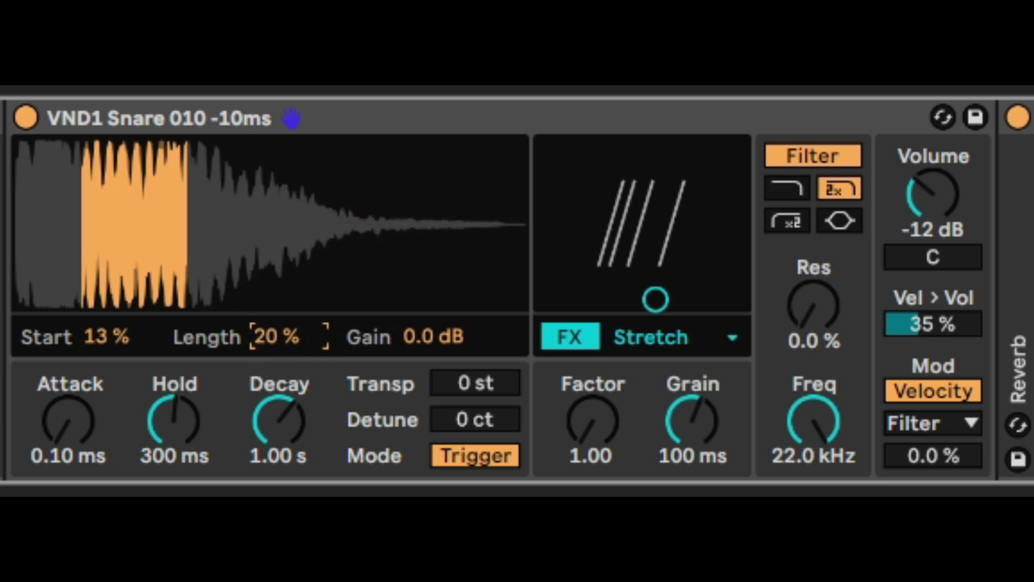
double_click(110, 343)
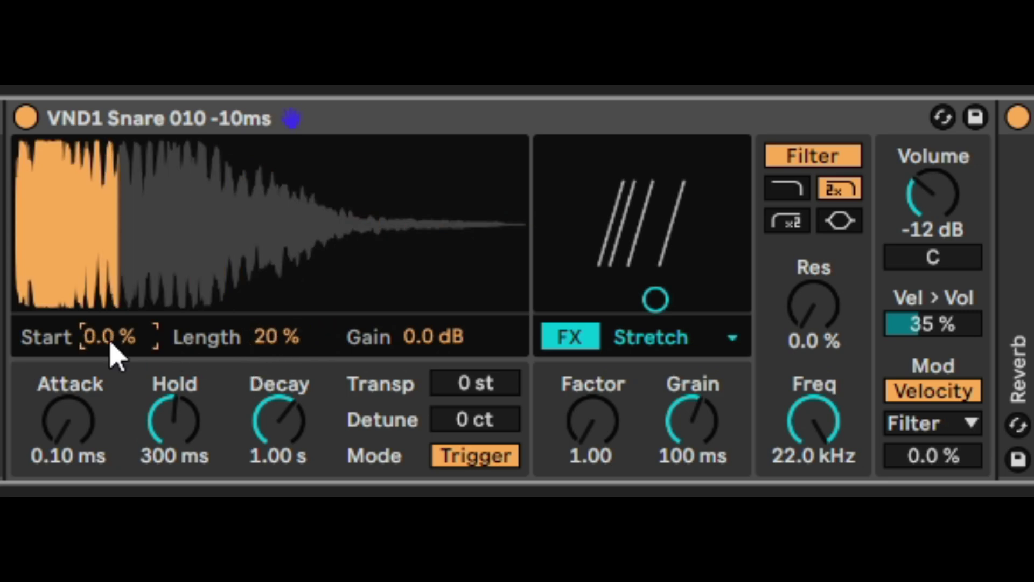
left_click_drag(259, 341, 259, 303)
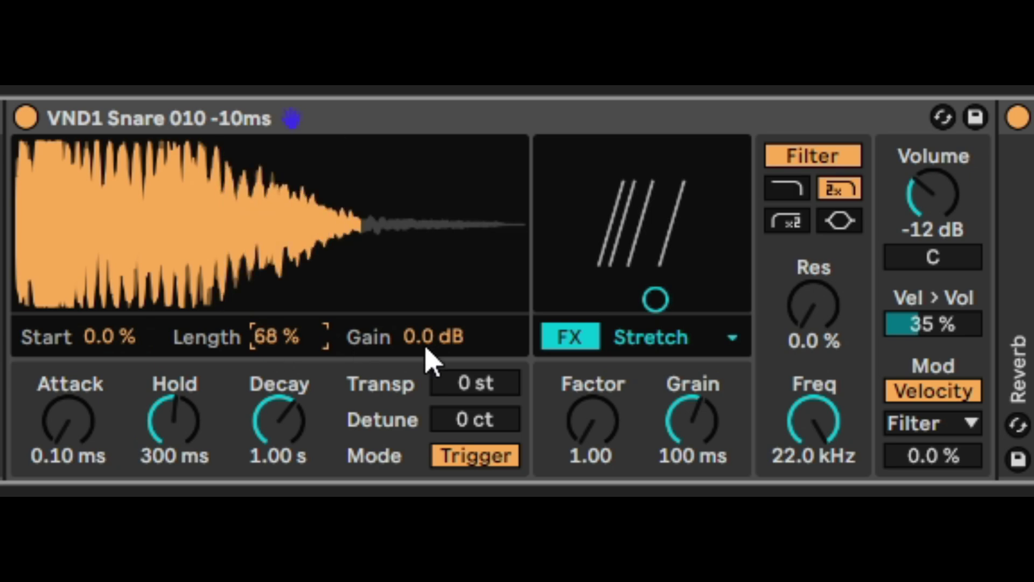
left_click(104, 415)
mouse_move(104, 415)
left_mouse_down()
mouse_move(104, 372)
mouse_move(115, 428)
mouse_move(166, 434)
mouse_move(167, 401)
mouse_move(166, 452)
mouse_move(166, 439)
left_mouse_up()
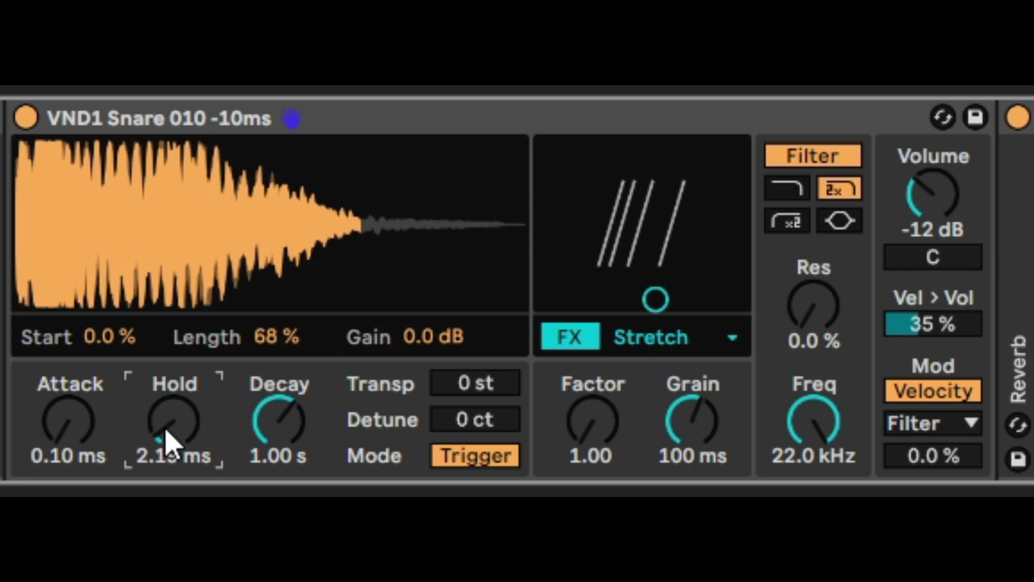
Step: Raise the snare's Hold back to 300 ms and cut Decay down to 3.40 ms
left_click_drag(167, 444, 146, 455)
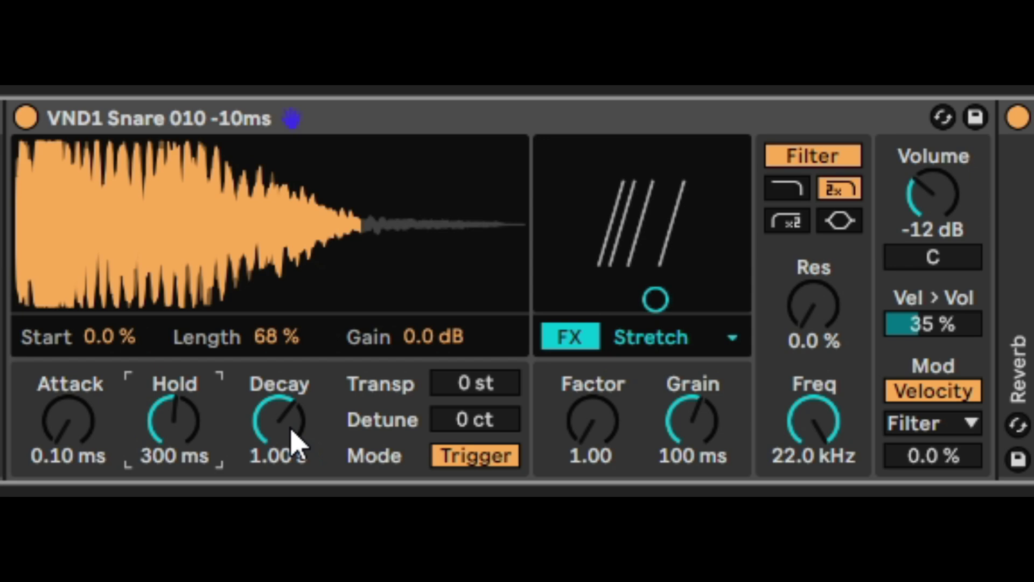
left_click_drag(293, 439, 293, 498)
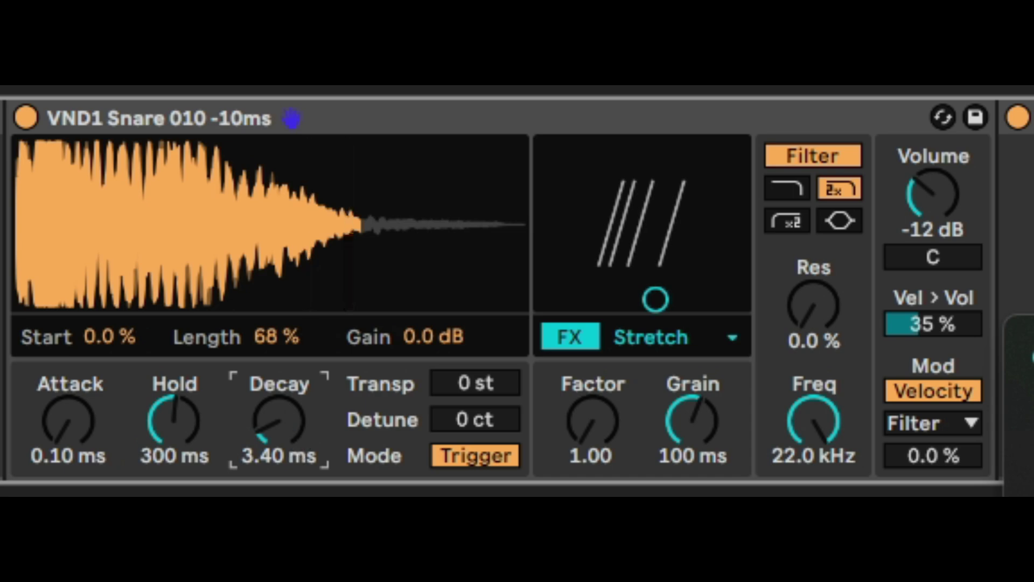
Step: Reset Decay to 1.00 s and try transposing the snare to 8 and 23 st
key("Delete")
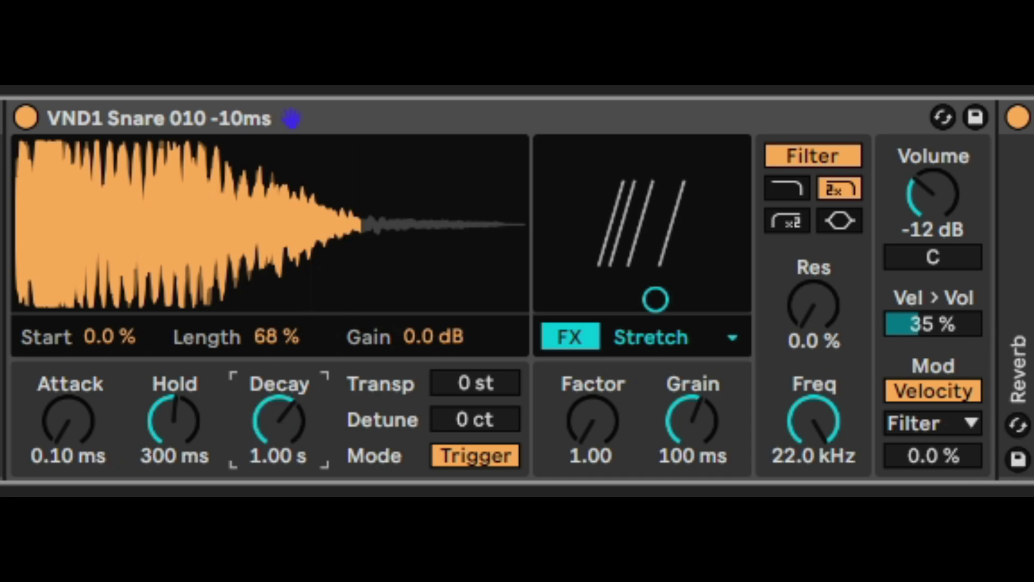
left_click(488, 388)
type("8")
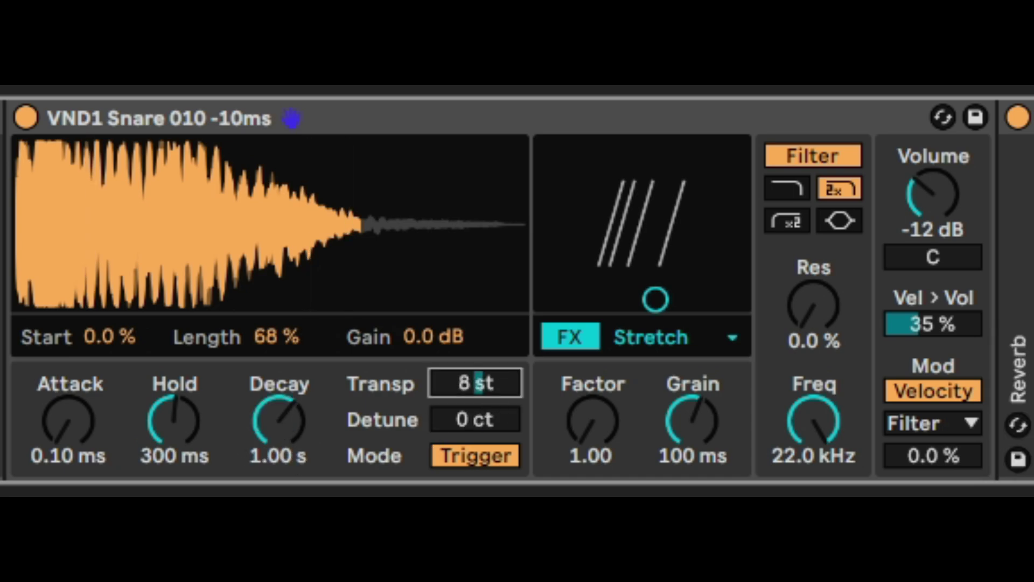
left_click_drag(488, 389, 492, 331)
left_click(492, 330)
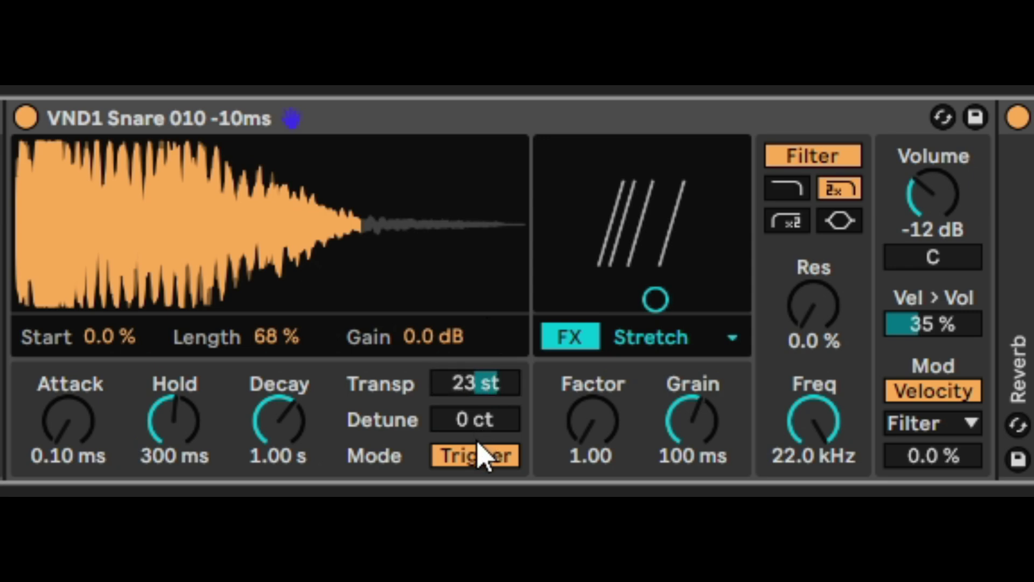
Step: Enter -8 st for Transpose, then reset it to 0 st
left_click(478, 390)
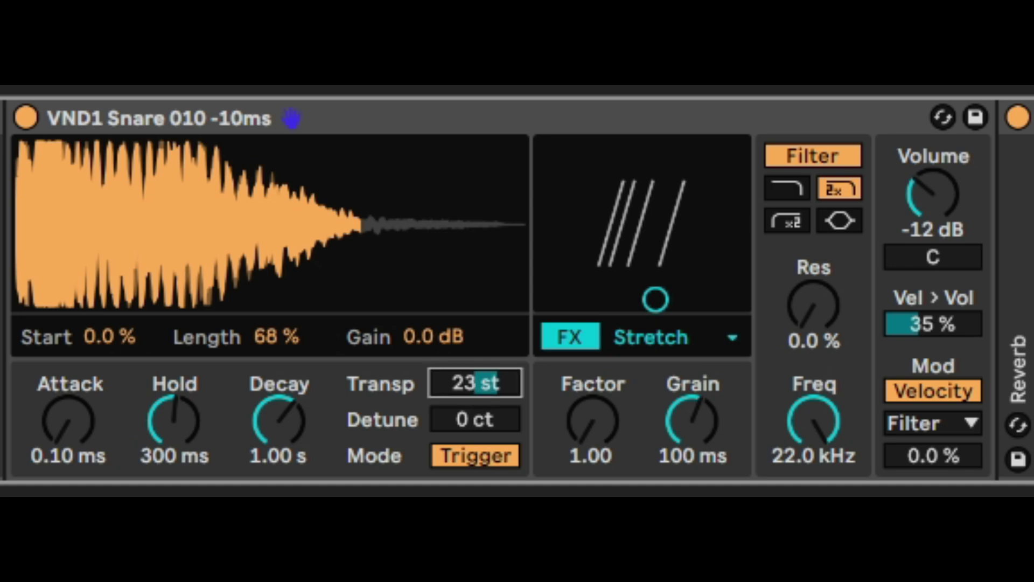
type("-1")
key("BackSpace")
type("8")
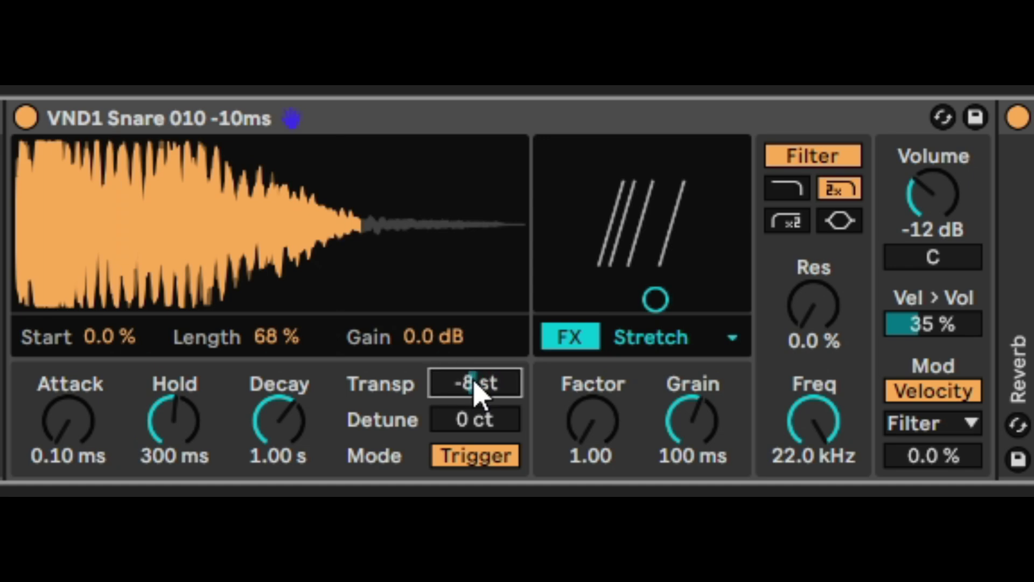
key("Delete")
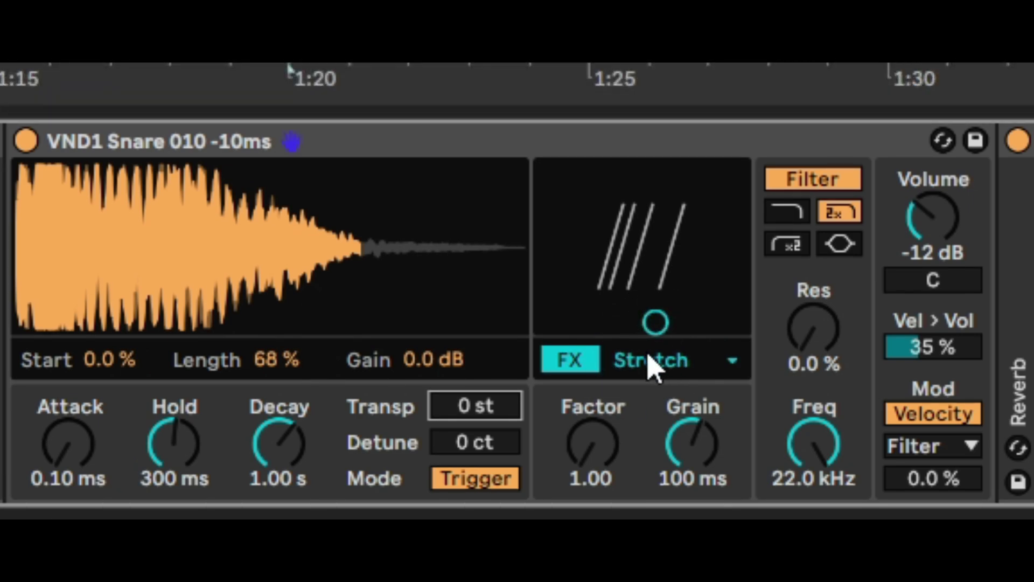
Step: Keep the Stretch FX and set its Factor to 2.35 and Grain to 119 ms
left_click(649, 357)
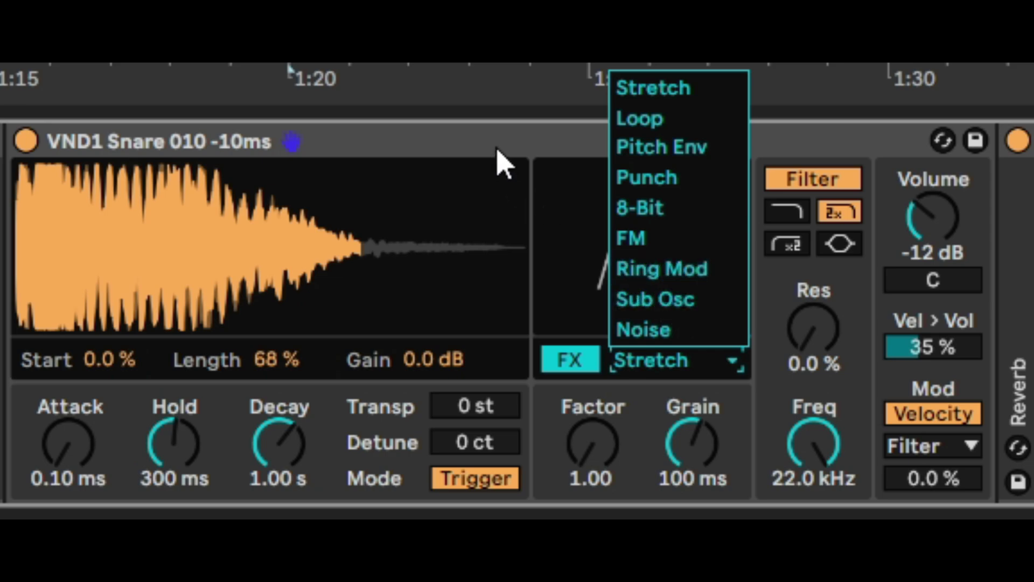
left_click(503, 169)
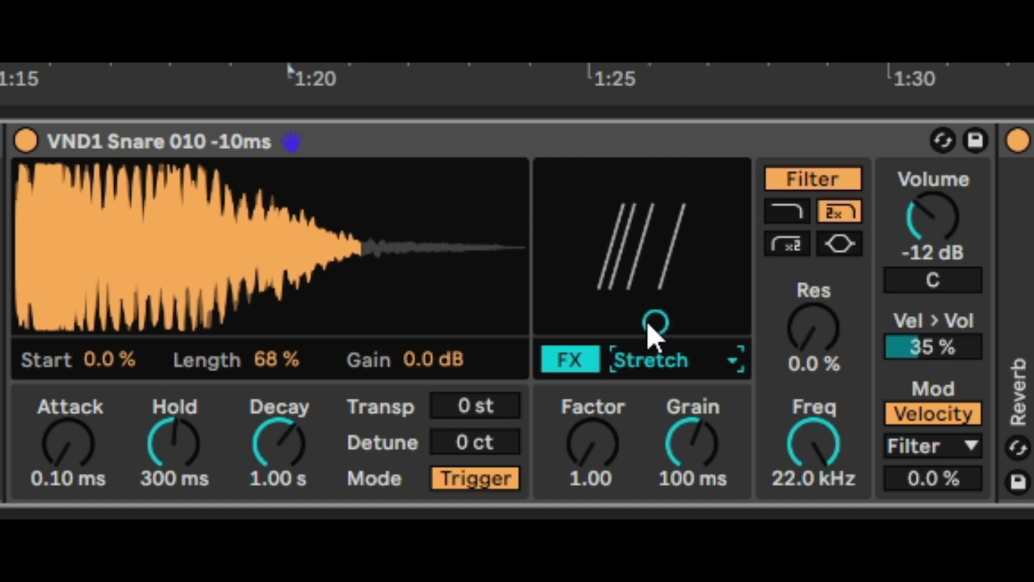
left_click_drag(655, 323, 642, 258)
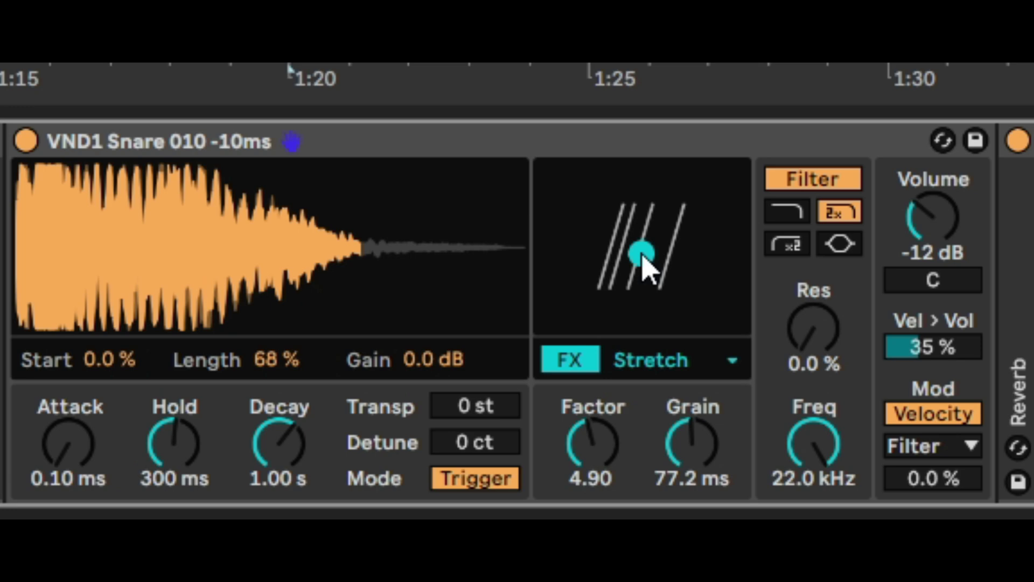
left_click_drag(643, 259, 671, 290)
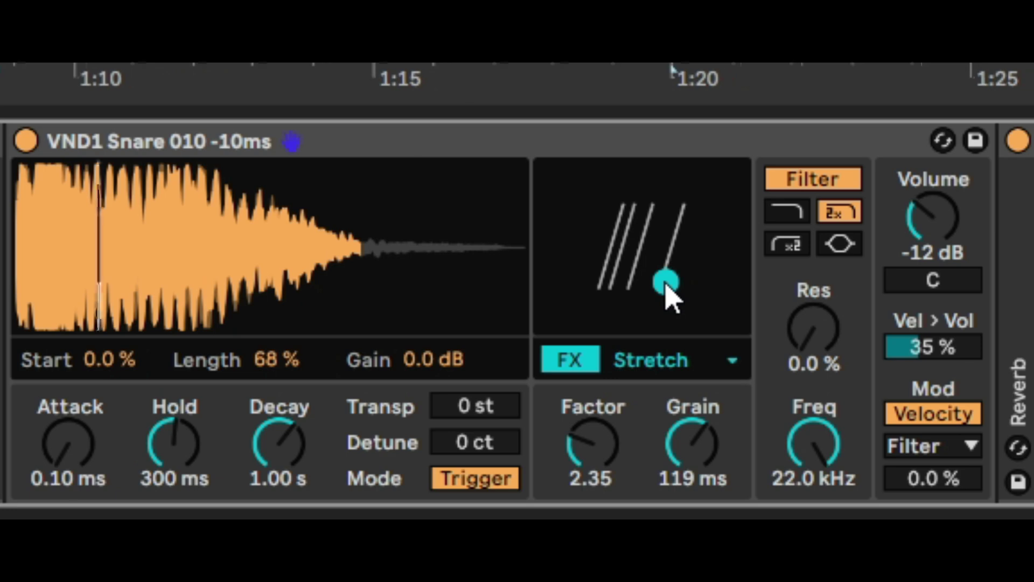
left_click(724, 366)
Step: Switch the FX to Loop and, while playing, set Offset 8.7% and Length 218 ms
left_click(698, 120)
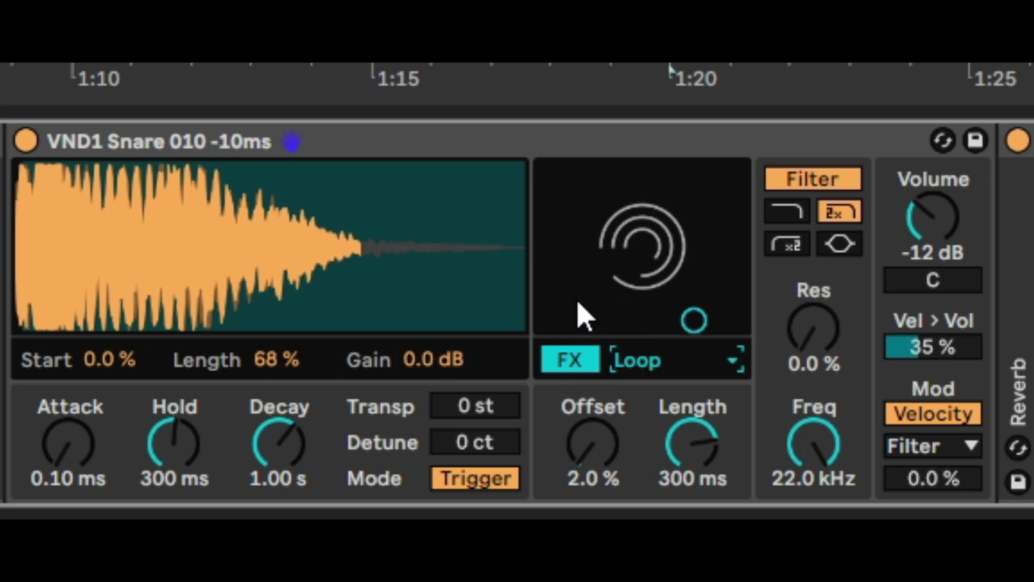
key("space")
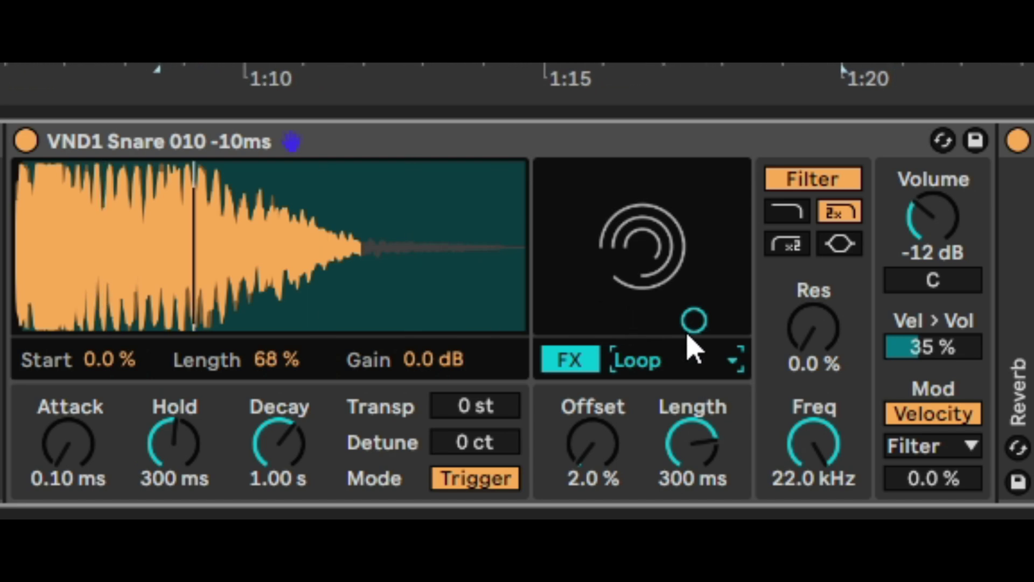
left_click_drag(694, 320, 616, 238)
left_click_drag(605, 450, 605, 501)
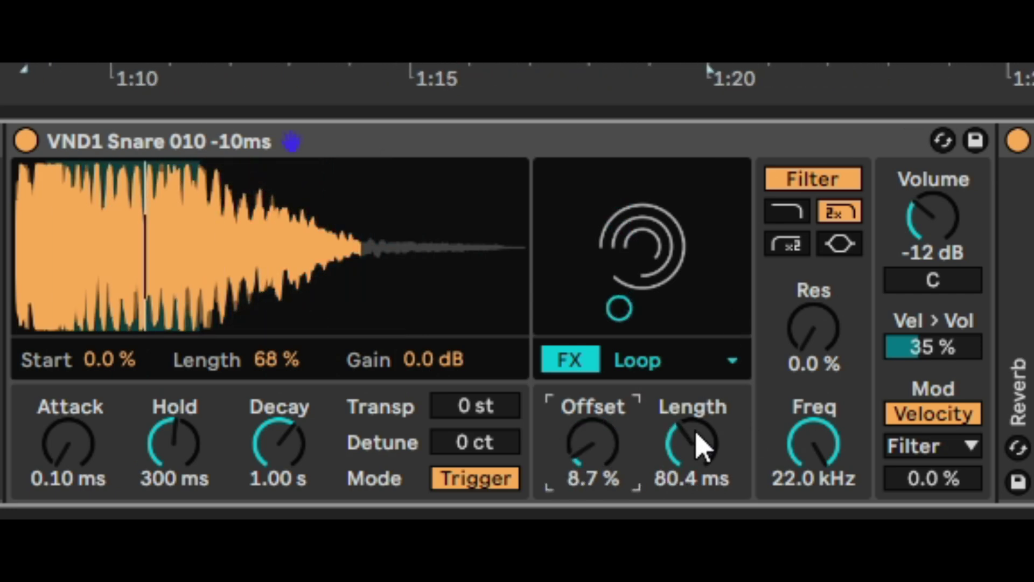
mouse_move(700, 447)
left_mouse_down()
mouse_move(700, 485)
mouse_move(702, 447)
left_mouse_up()
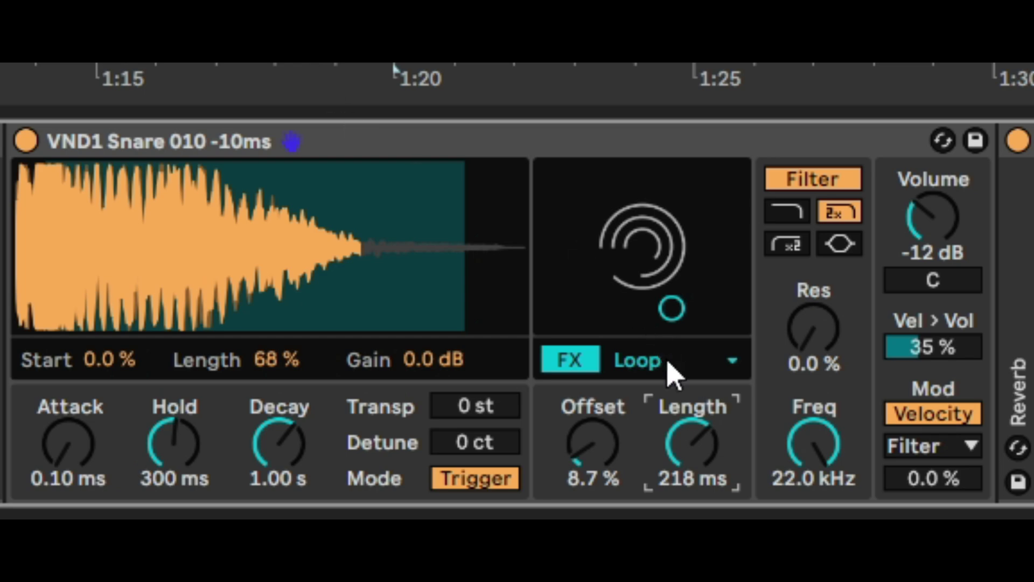
left_click(668, 362)
Step: Try the Pitch Env FX, sweeping its amount and decay on the XY pad
left_click(682, 151)
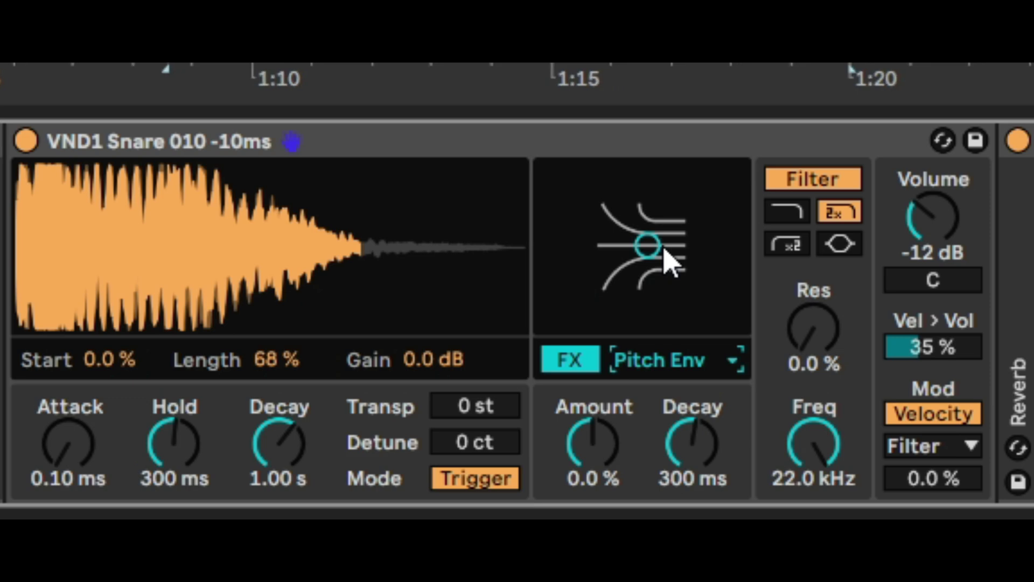
left_click_drag(649, 246, 554, 193)
left_click_drag(697, 189, 653, 270)
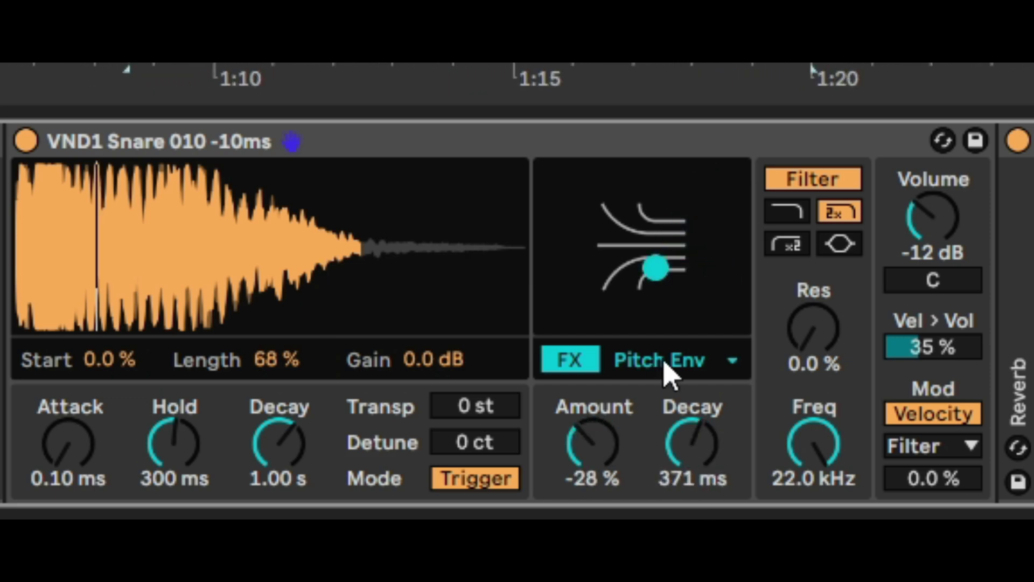
Step: Switch the FX to Punch with Amount 31% and Time 285 ms
left_click(672, 362)
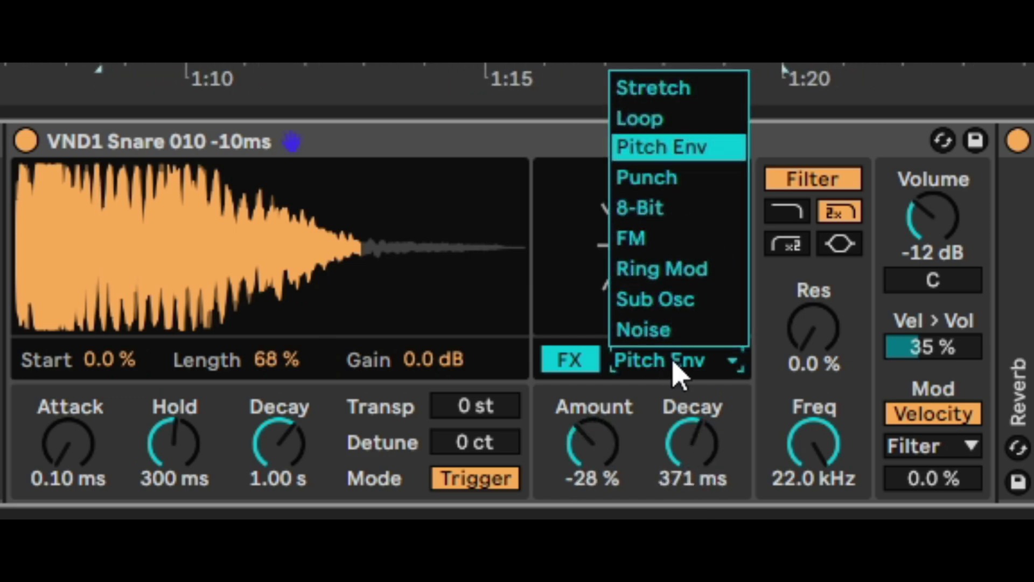
left_click(668, 189)
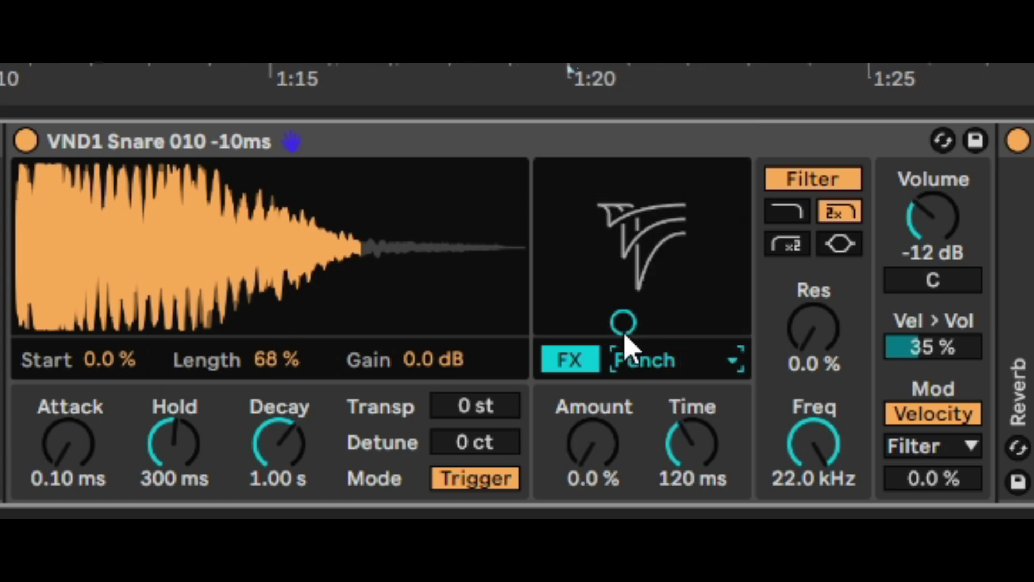
left_click_drag(623, 322, 666, 276)
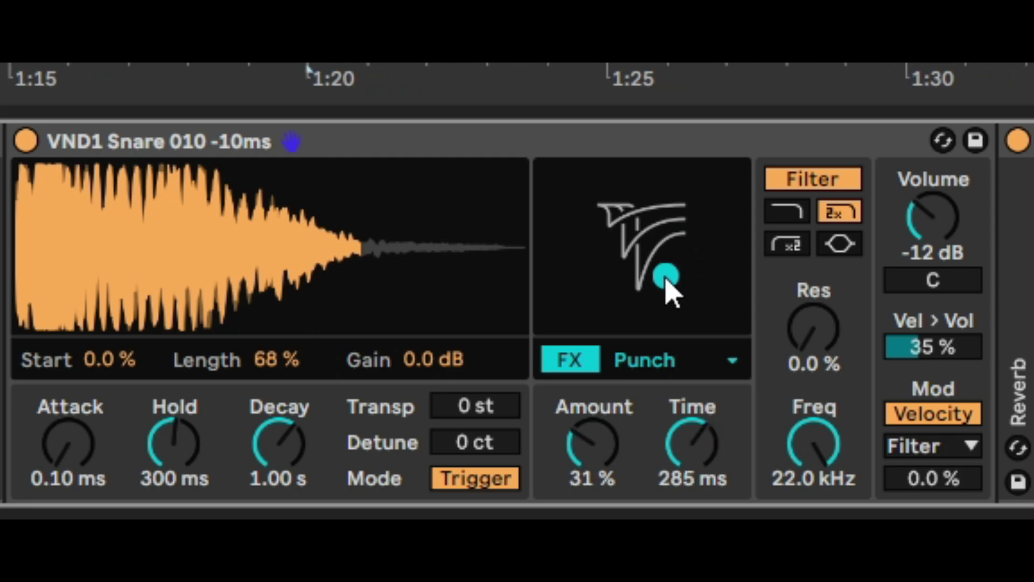
left_click(685, 355)
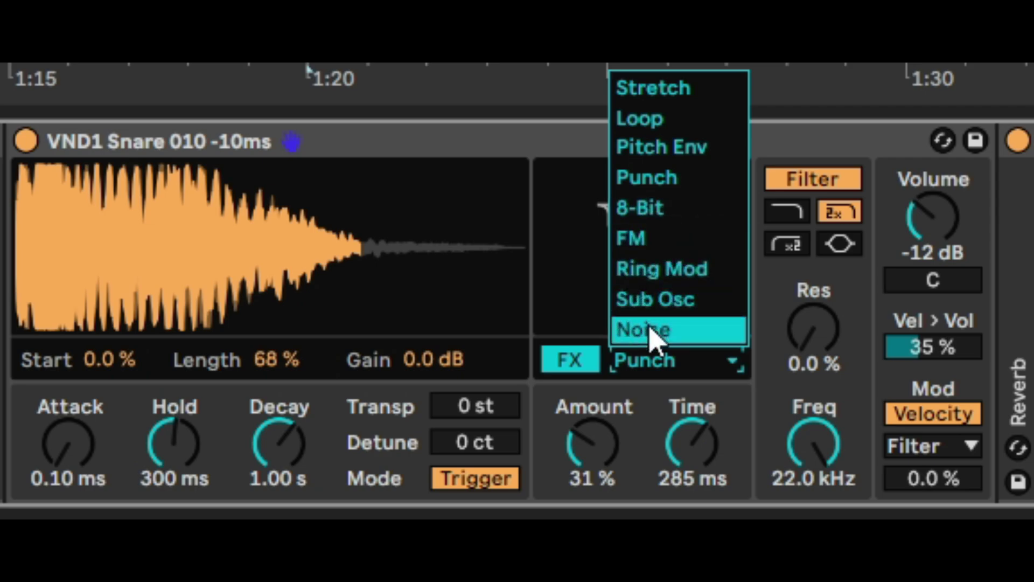
Step: Audition the 8-Bit and FM FX modes, adjusting each one's XY pad
left_click(673, 220)
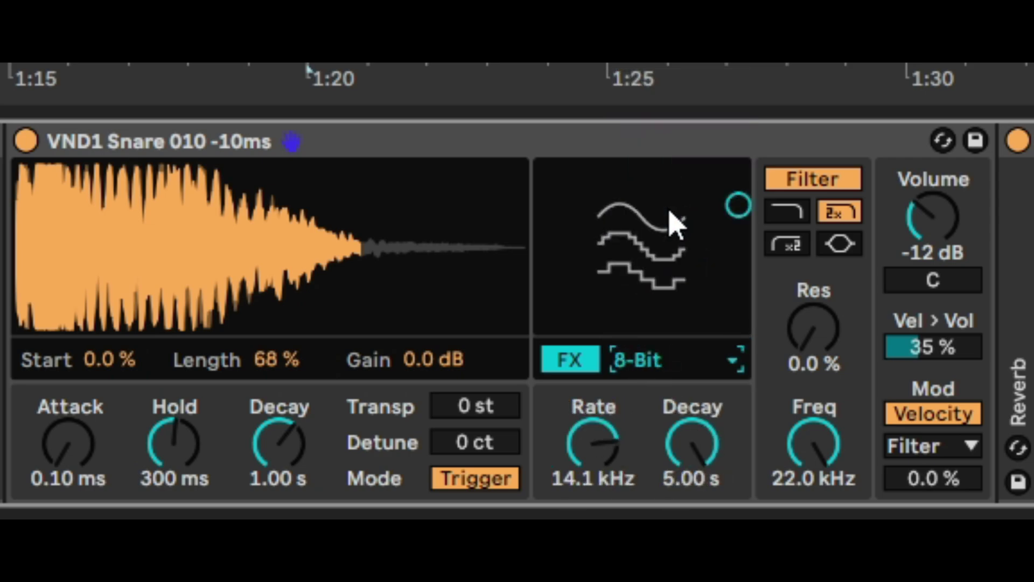
left_click_drag(738, 205, 645, 217)
left_click(693, 367)
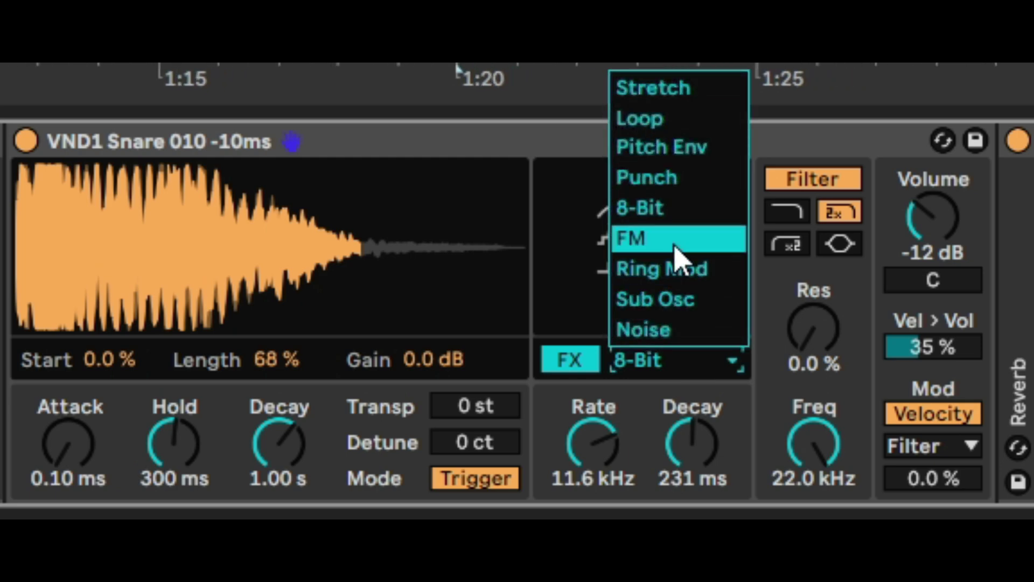
key("Escape")
key("Down")
left_click_drag(690, 312, 695, 197)
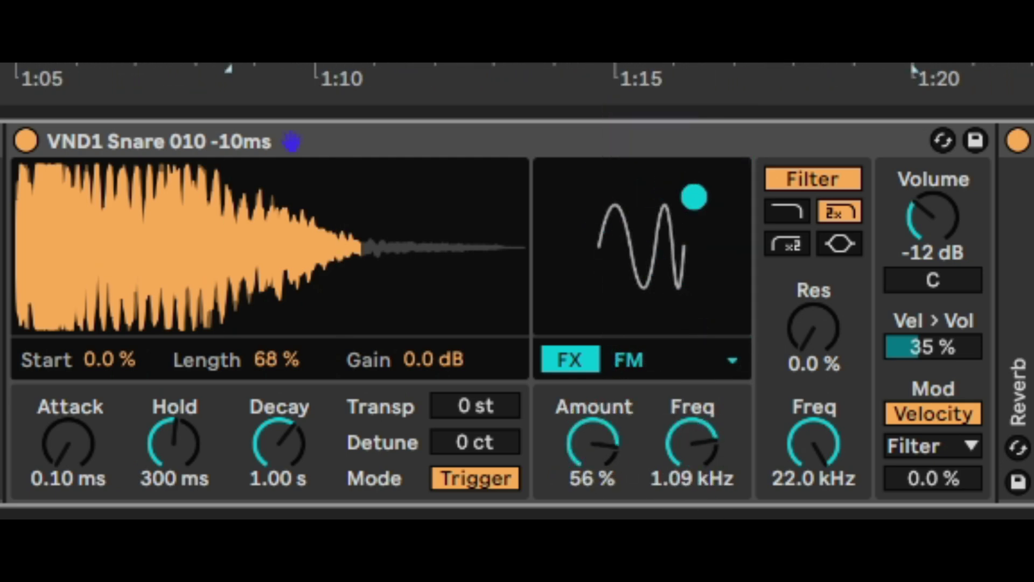
Step: Switch the FX to Noise with Amount 45% and Color 4.79 kHz
left_click(694, 367)
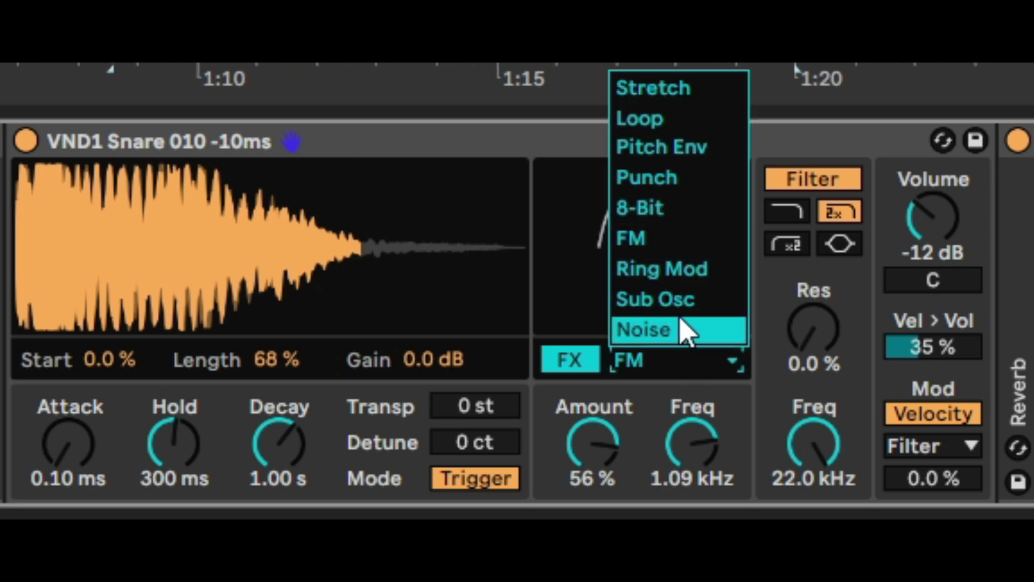
left_click(625, 331)
left_click_drag(701, 322, 568, 241)
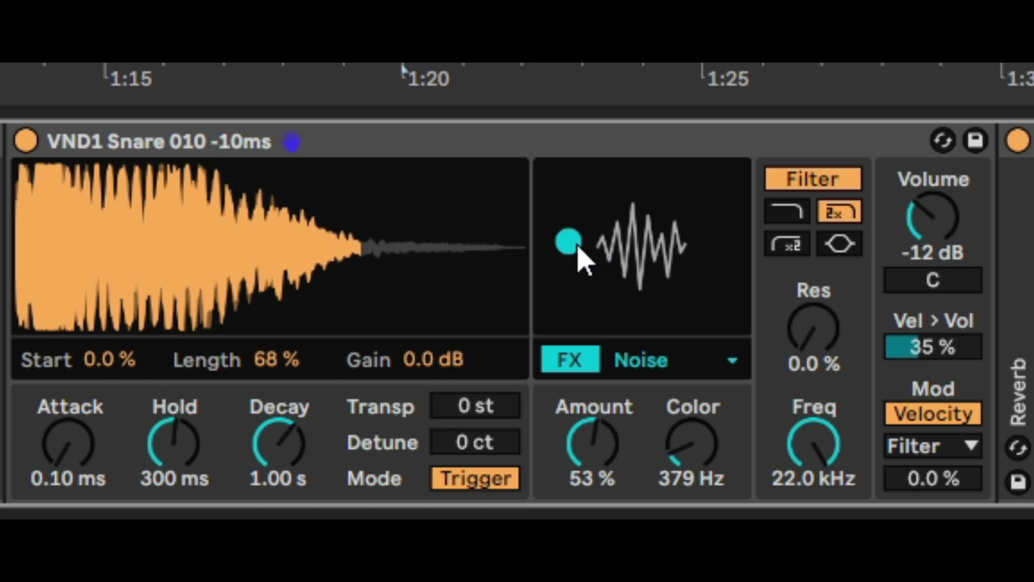
left_click_drag(578, 246, 654, 253)
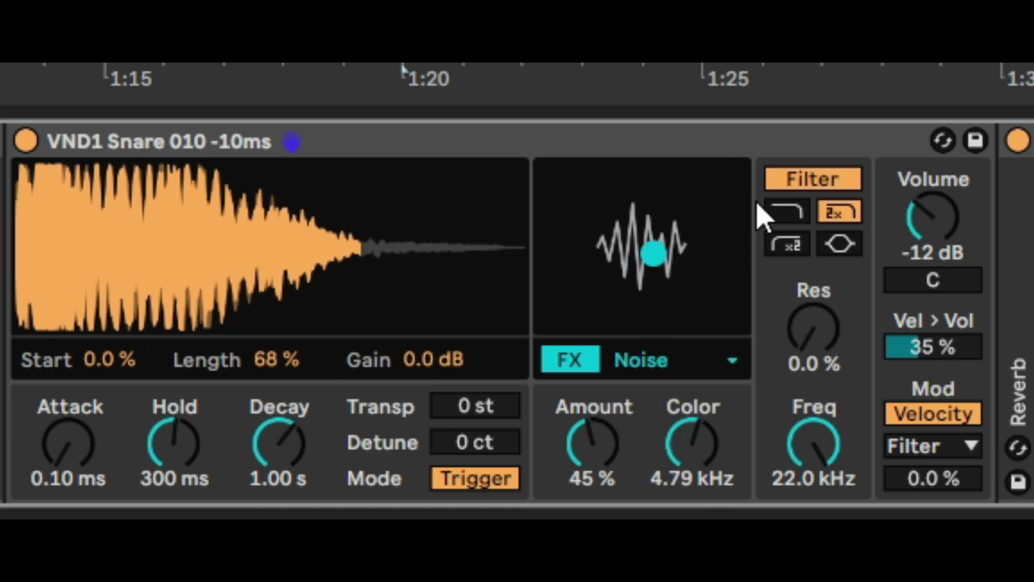
left_click(808, 183)
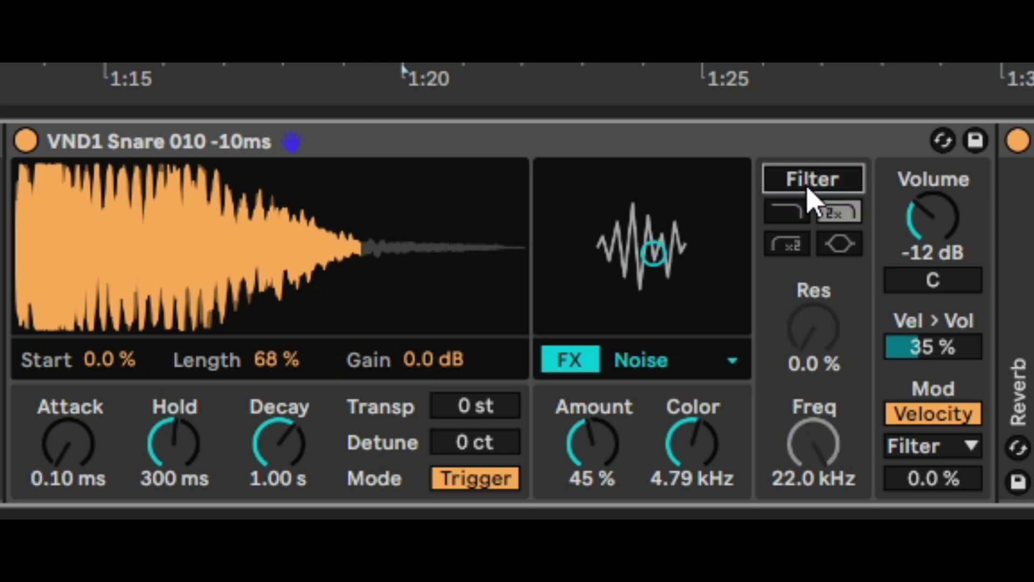
left_click(582, 371)
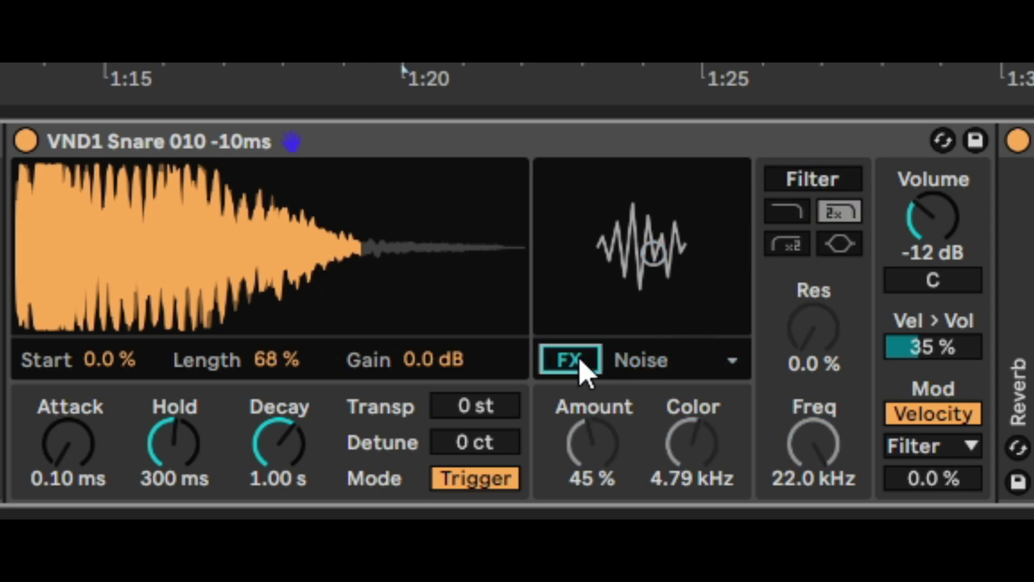
left_click(582, 371)
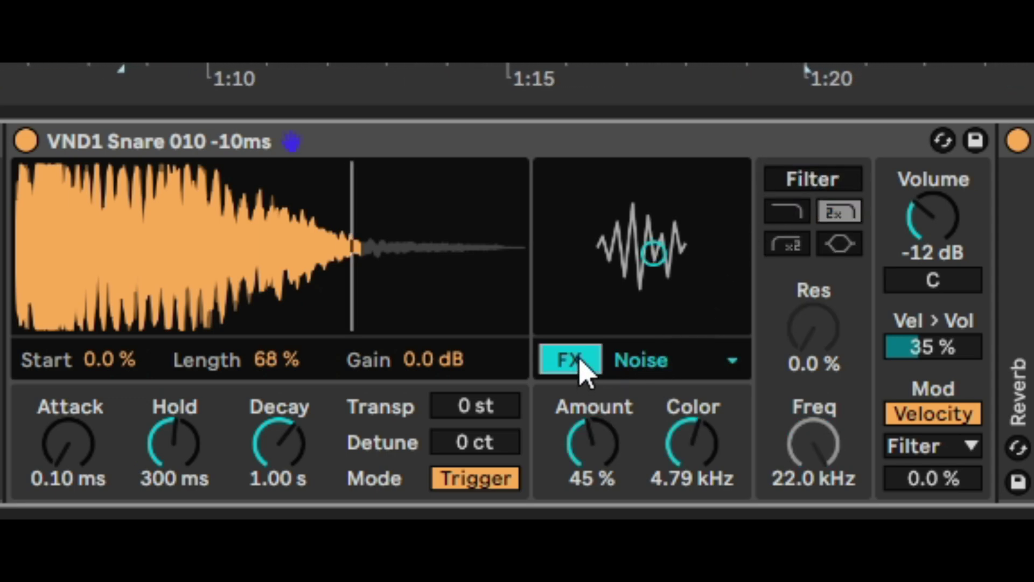
left_click(819, 185)
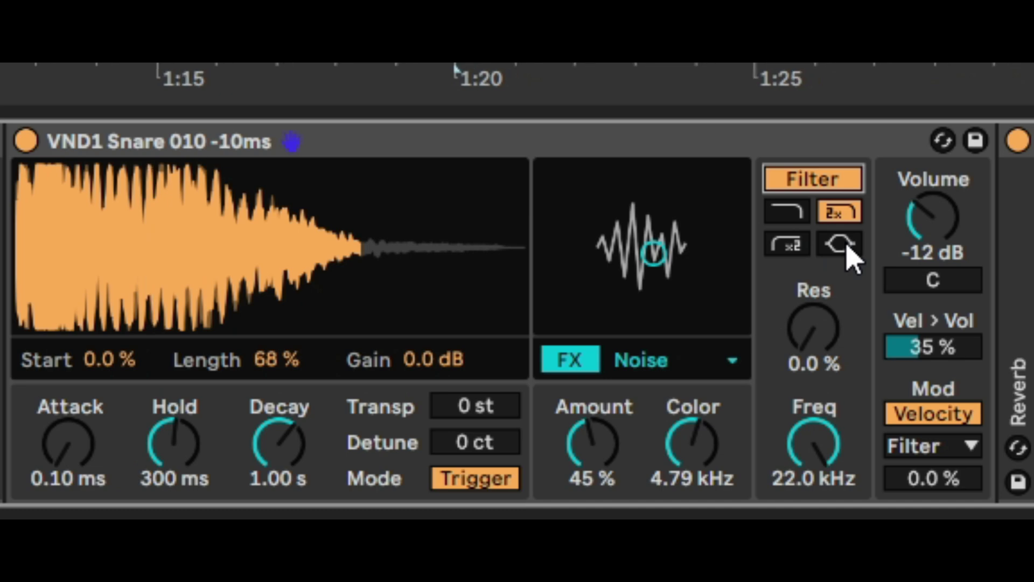
Step: Set the snare filter to 1.45 kHz cutoff with 51% resonance, then bypass it
left_click(826, 450)
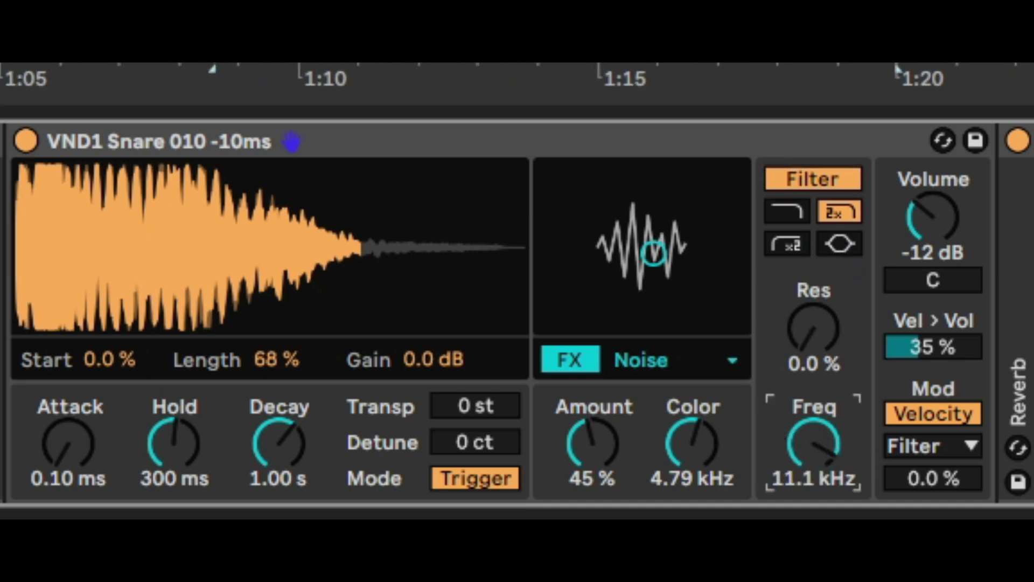
left_click_drag(814, 442, 815, 476)
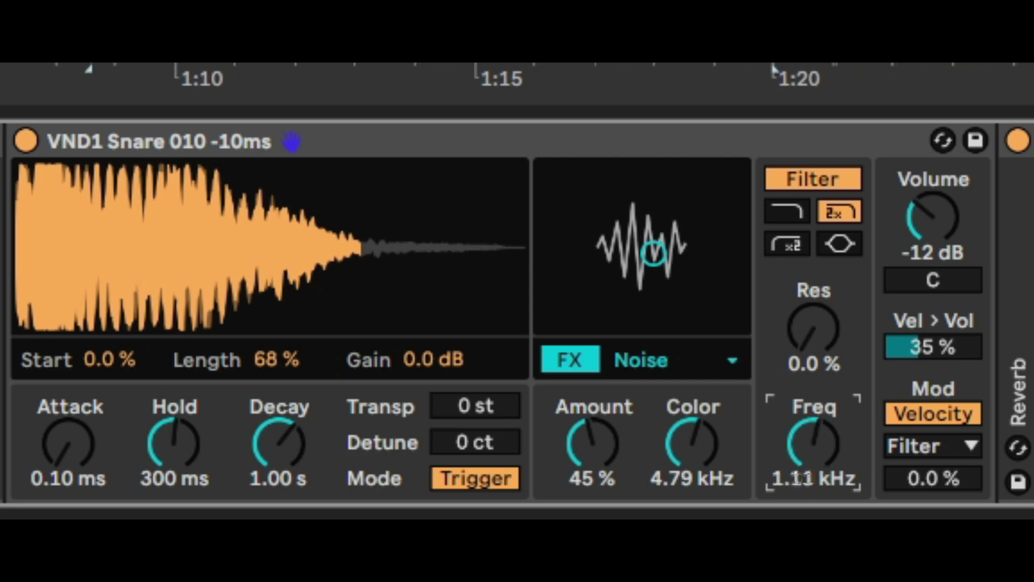
left_click(808, 359)
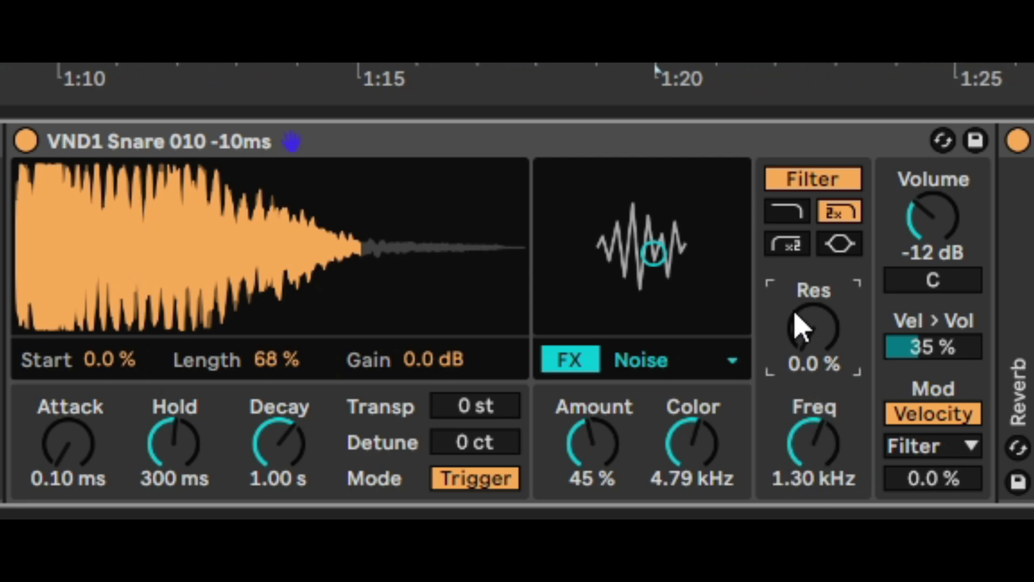
left_click_drag(812, 324, 812, 294)
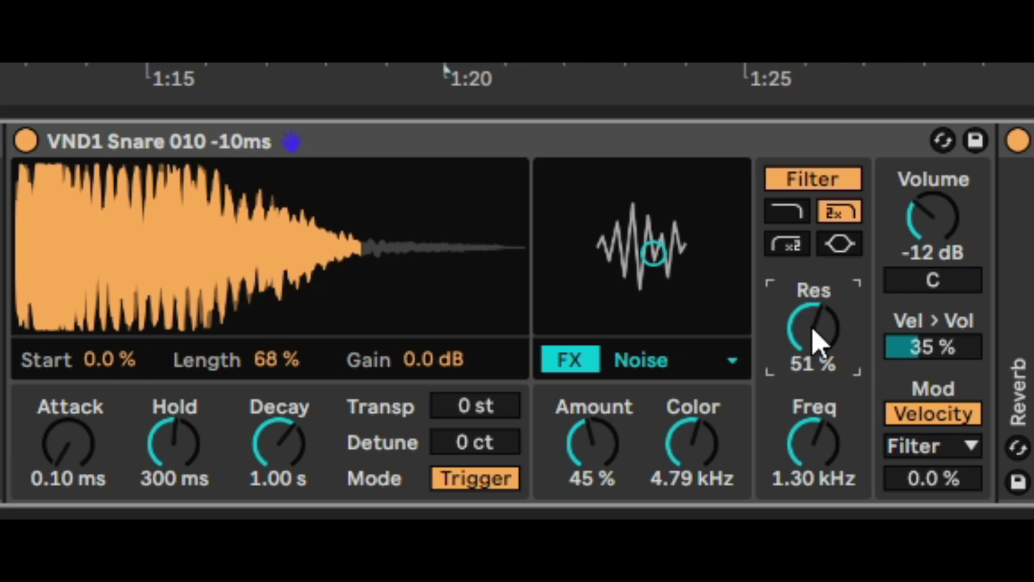
left_click(822, 415)
mouse_move(822, 415)
left_mouse_down()
mouse_move(822, 389)
mouse_move(822, 414)
left_mouse_up()
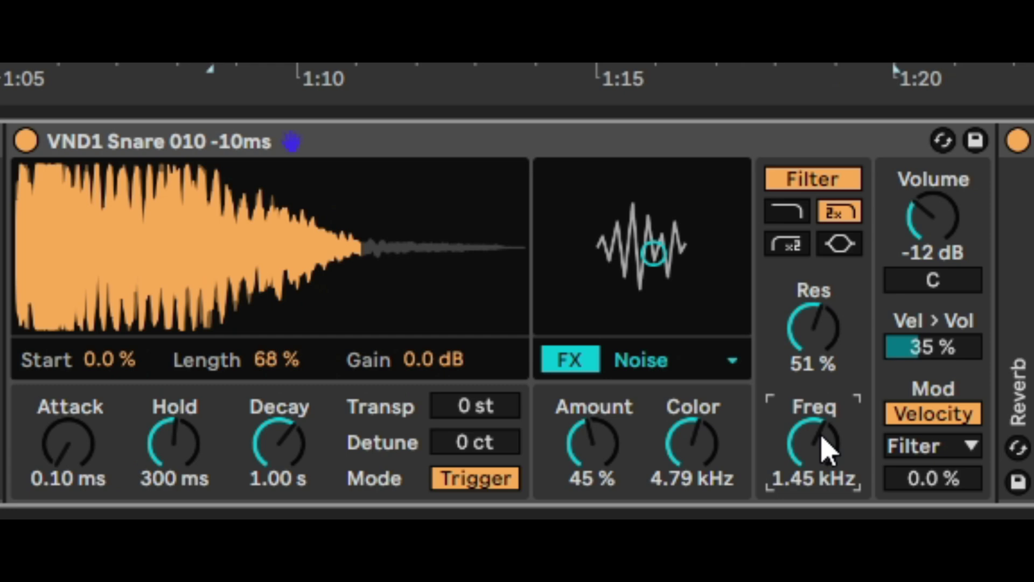
left_click(815, 184)
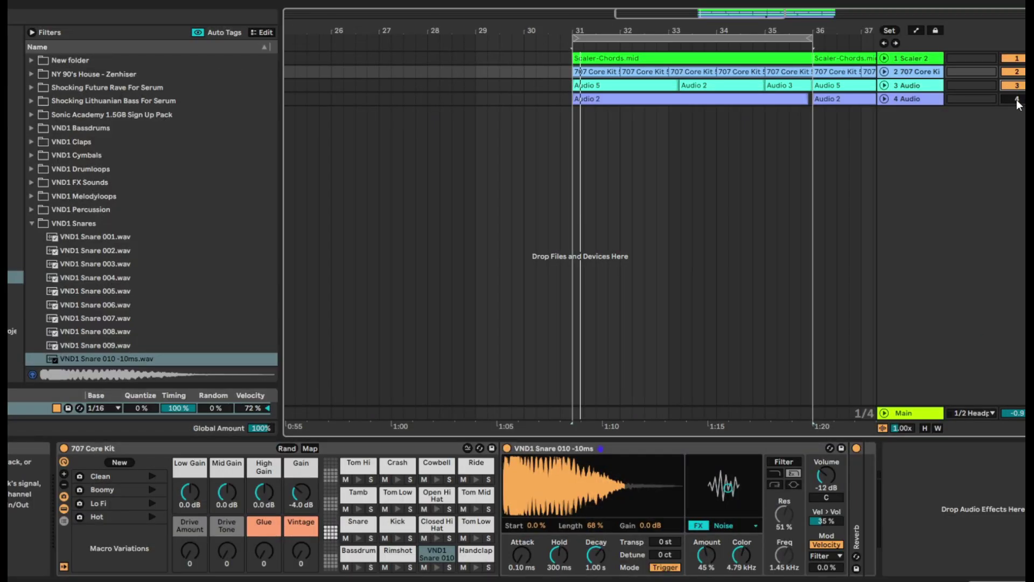
Step: Loop bars 31–36, start playback, and expand tracks 3 and 4 to show their clip waveforms
left_click(629, 37)
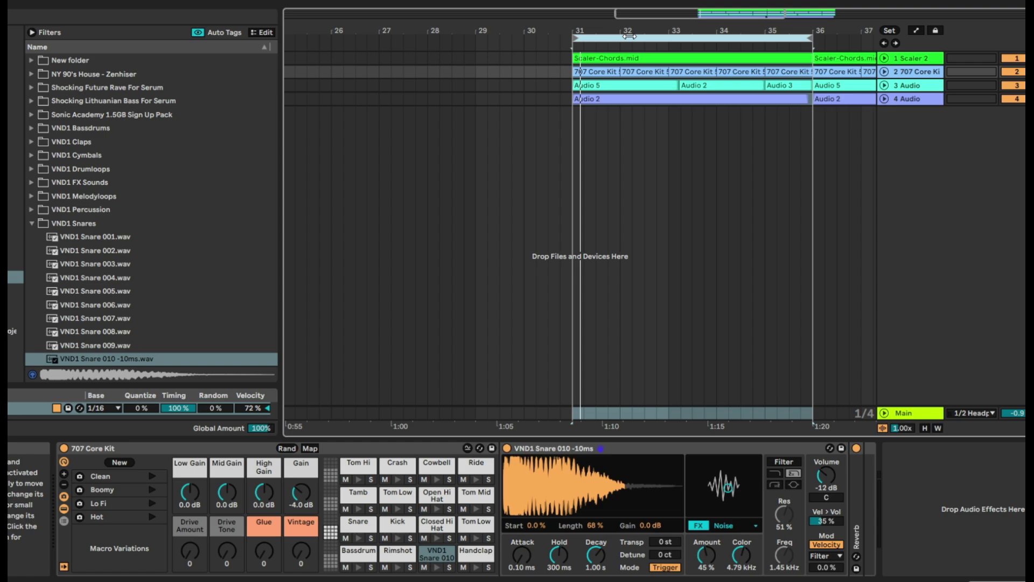
key("space")
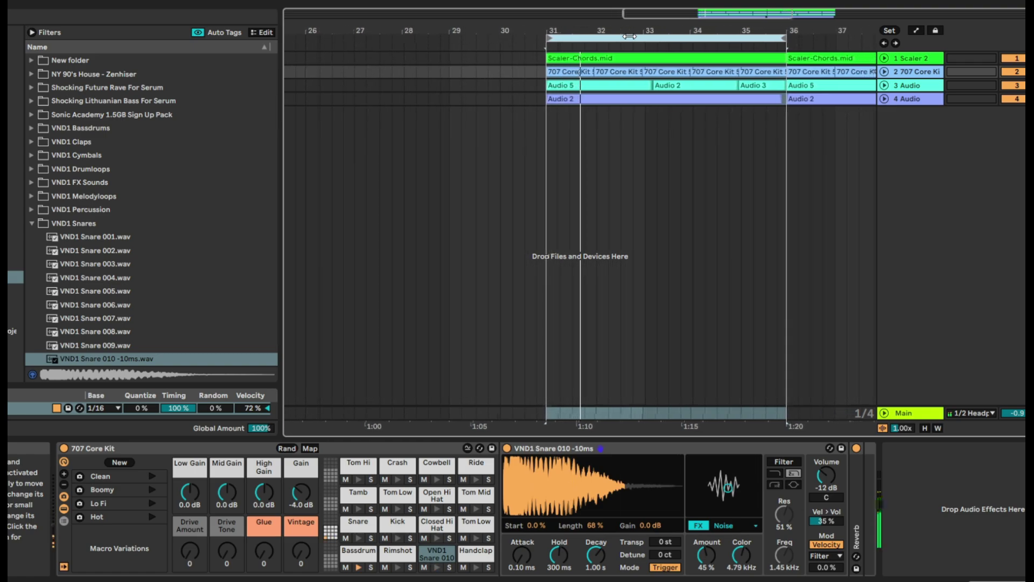
left_click(884, 99)
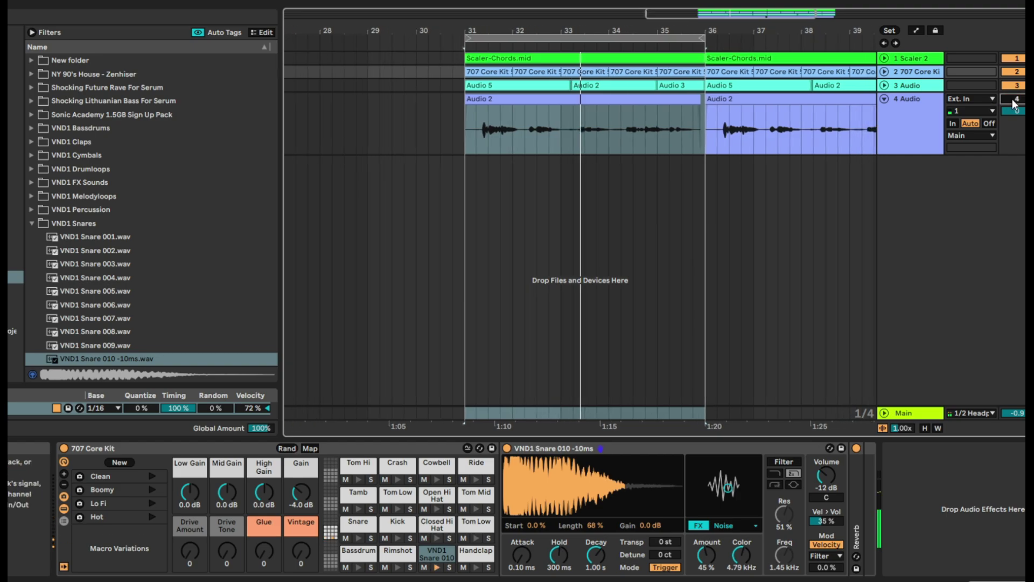
left_click(884, 85)
Step: Deactivate the first Audio 5 clip, bring up the 707 Core Kit drum rack, and reselect the clip
left_click(520, 92)
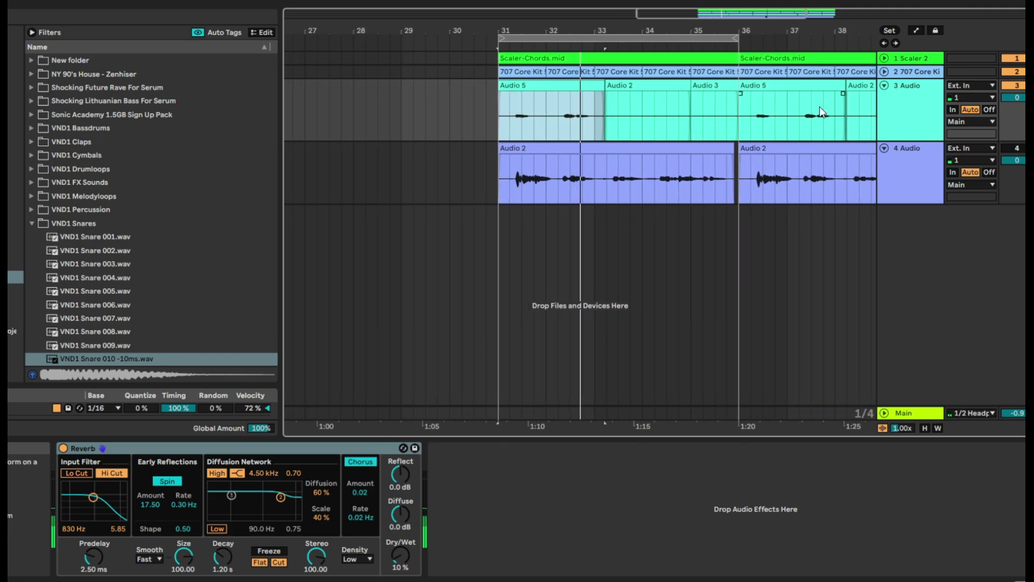
key("0")
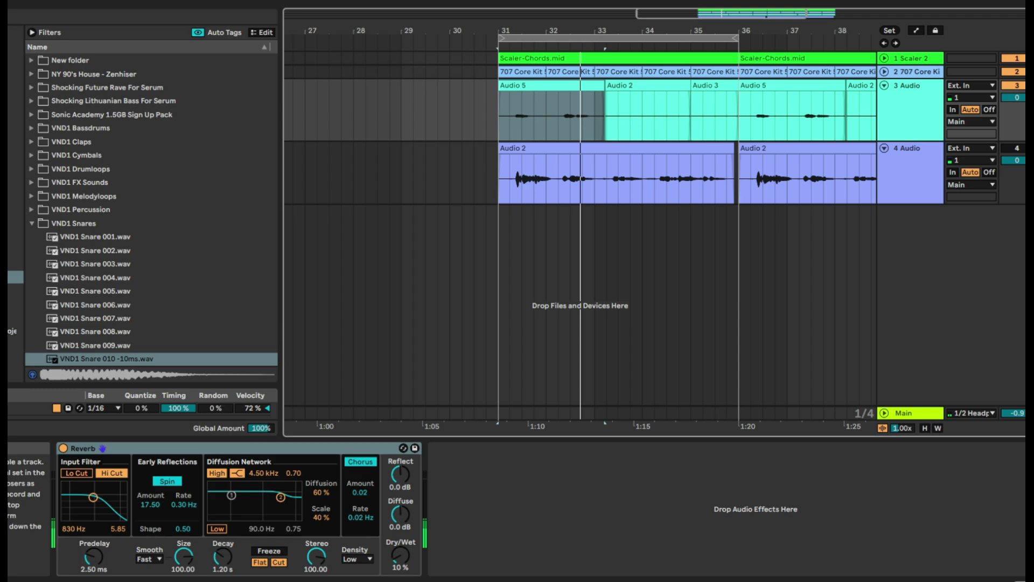
left_click(919, 72)
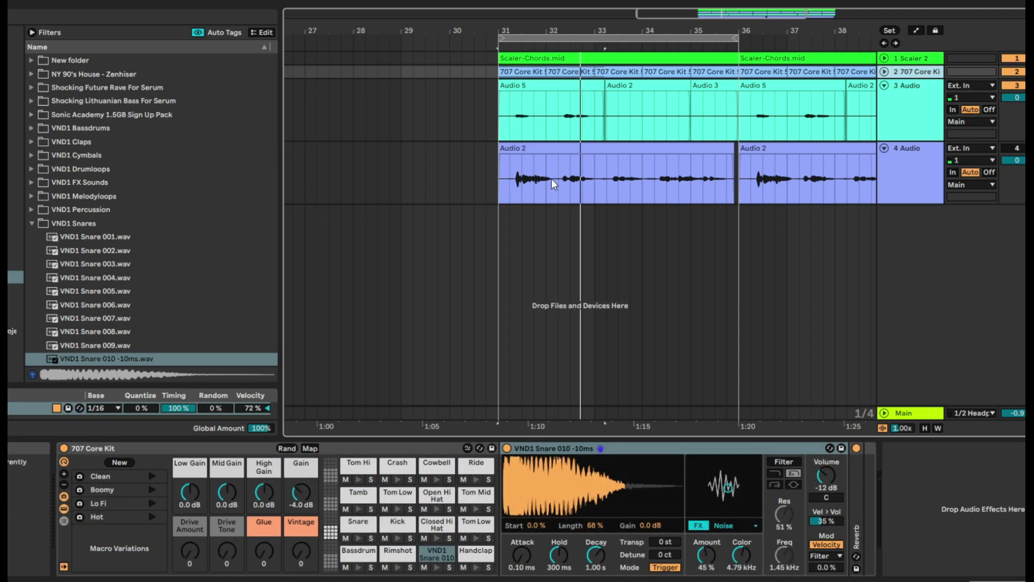
left_click(527, 92)
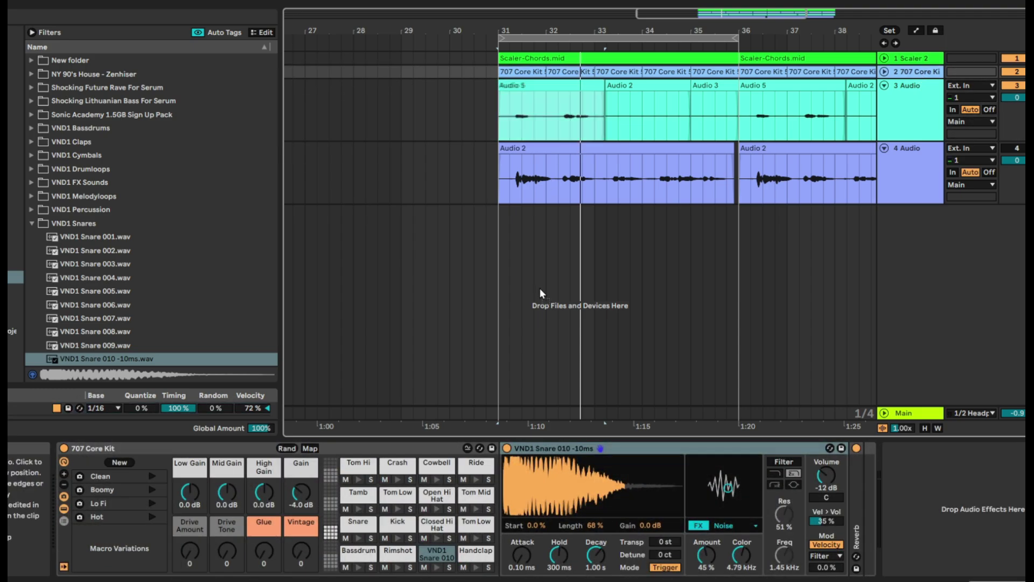
Step: Reactivate the Audio 5 clip, load it onto the VND1 Snare 010 pad at 44 % start, and audition it
key("0")
left_click_drag(560, 497, 533, 525)
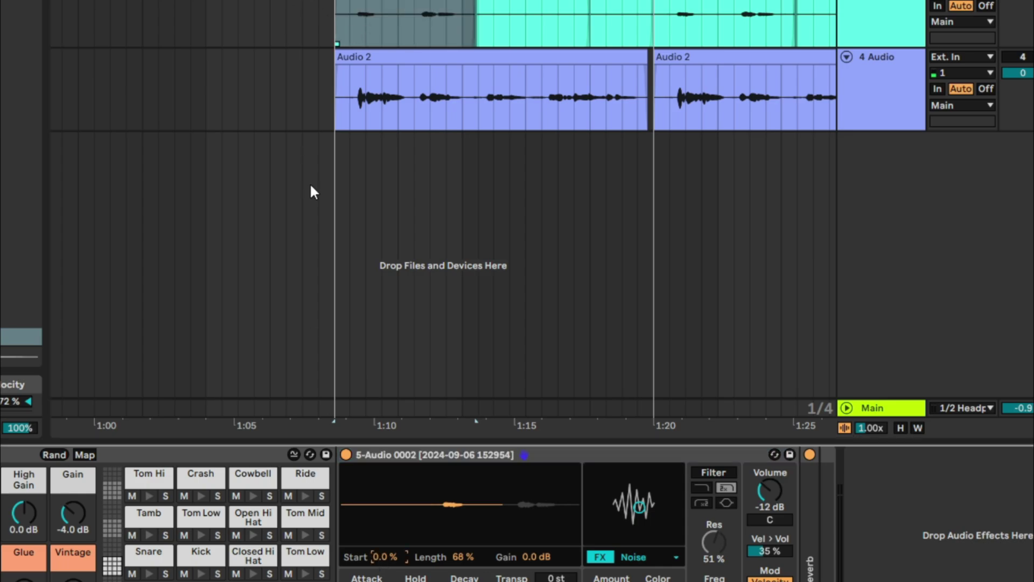
left_click_drag(396, 554, 396, 533)
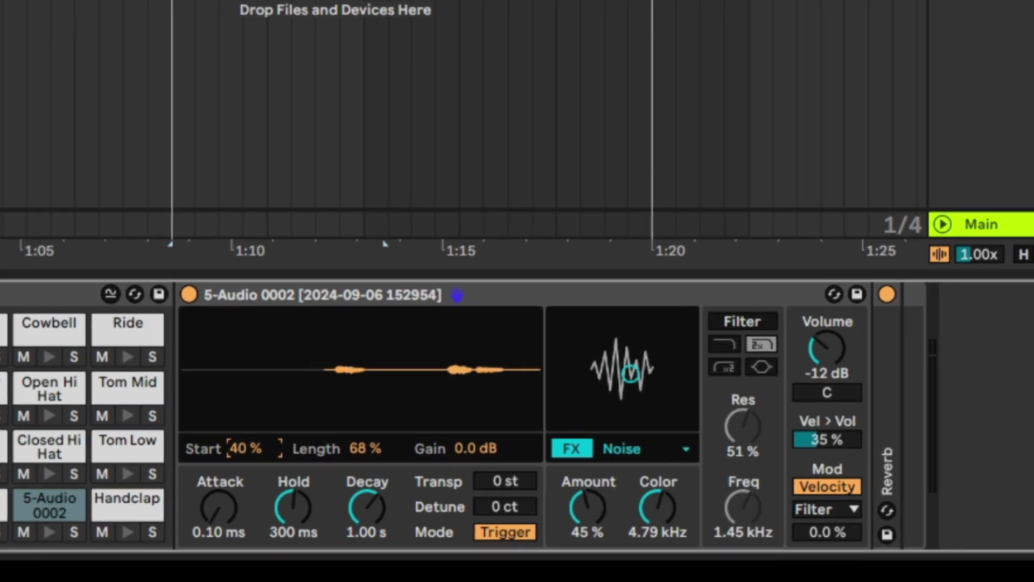
left_click_drag(245, 448, 245, 445)
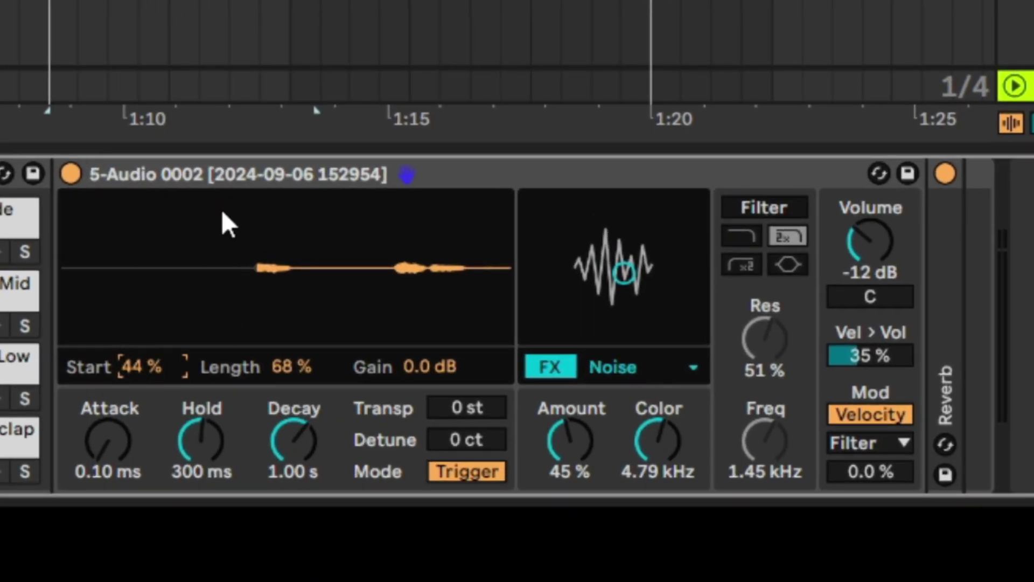
key("space")
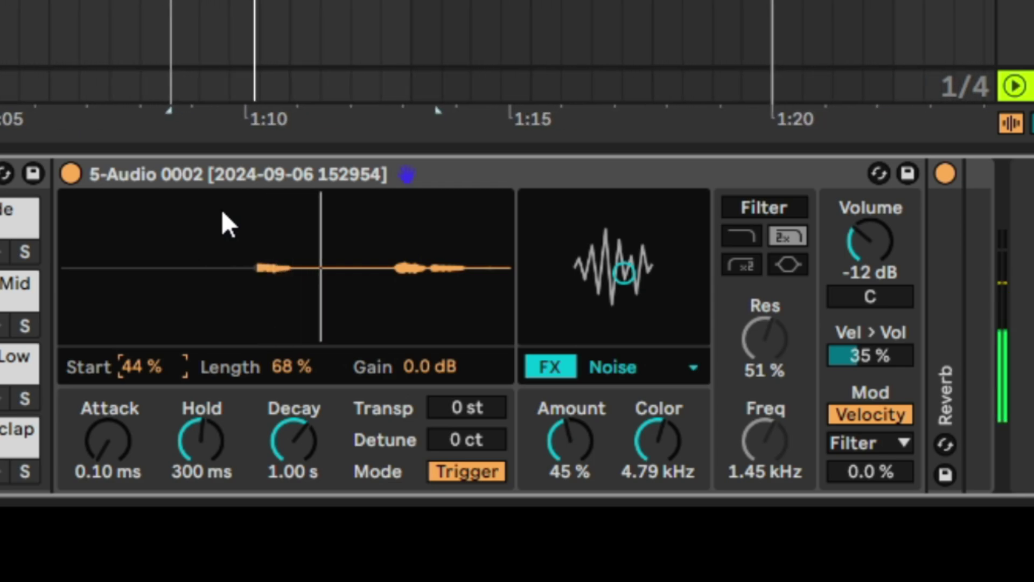
Step: Enable the pad filter, set FX to Stretch (Factor 3.84, Grain 204 ms), and boost gain to 20 dB
left_click(782, 206)
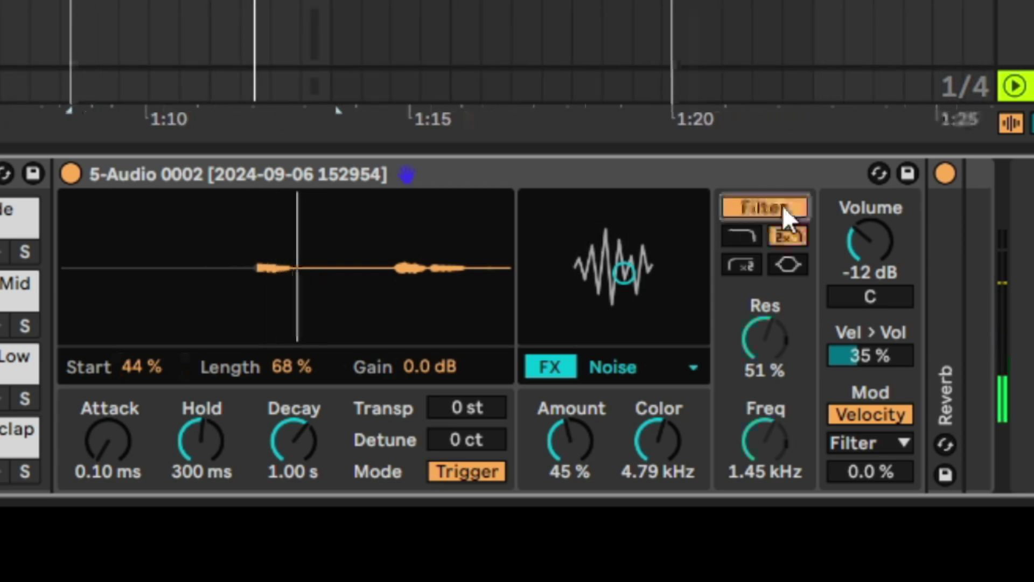
left_click(654, 365)
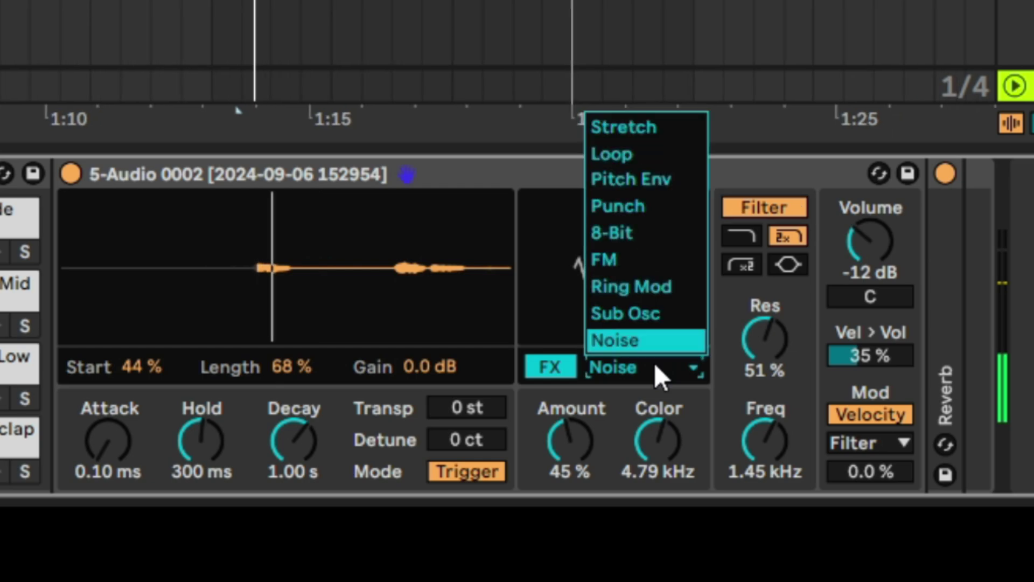
left_click(639, 134)
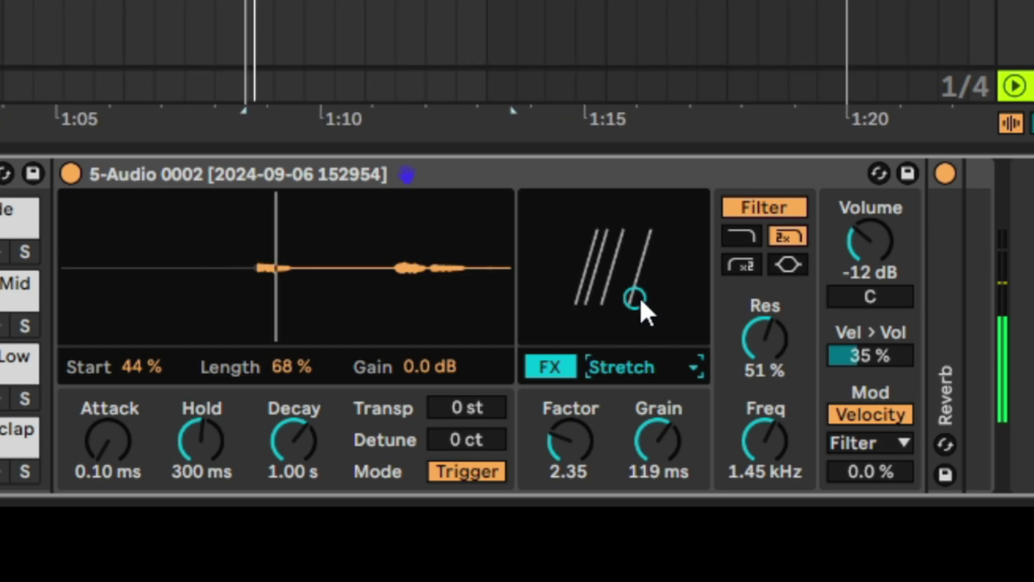
left_click_drag(640, 298, 637, 223)
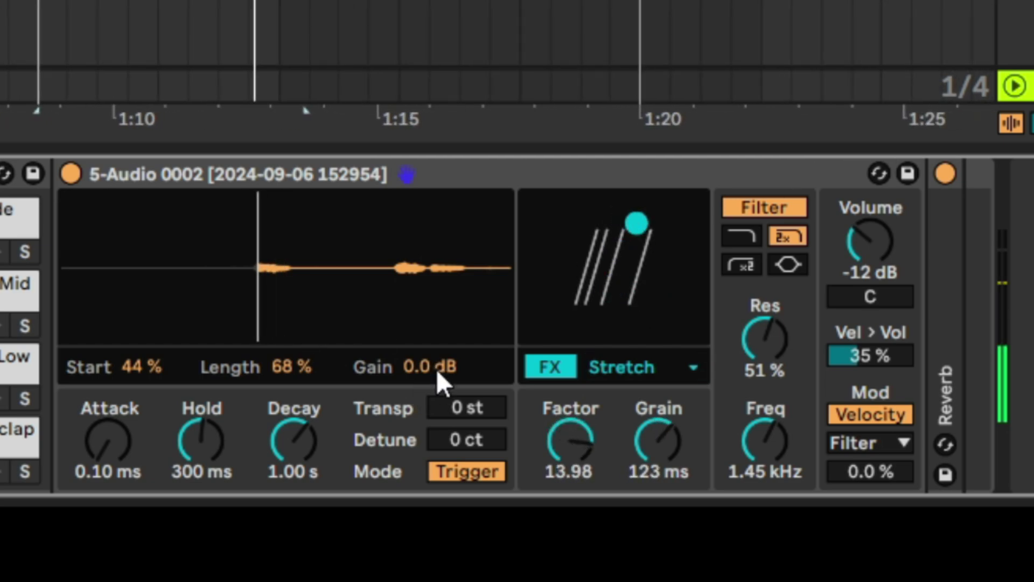
mouse_move(437, 369)
left_mouse_down()
mouse_move(437, 302)
mouse_move(435, 368)
left_mouse_up()
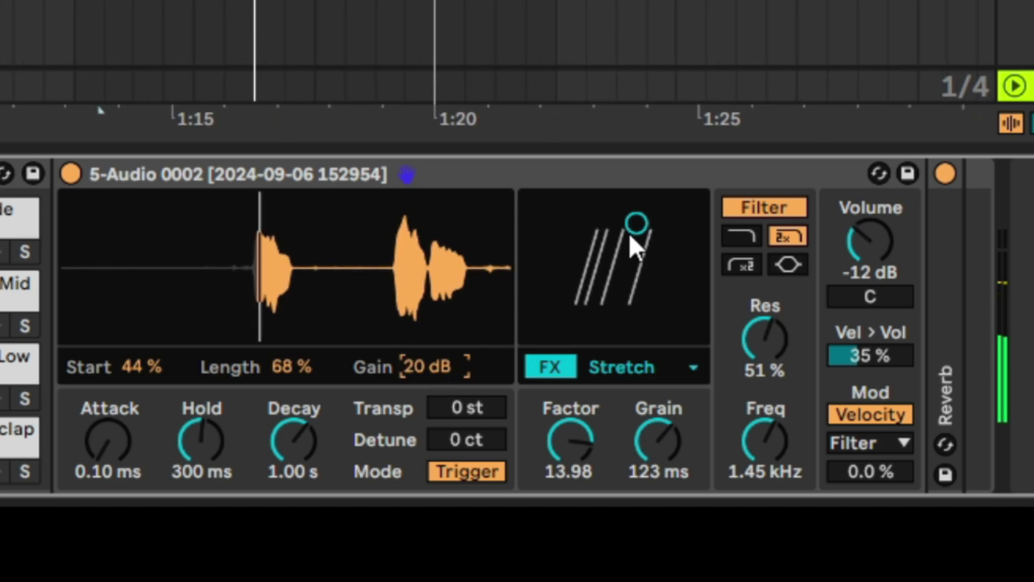
left_click_drag(637, 223, 669, 283)
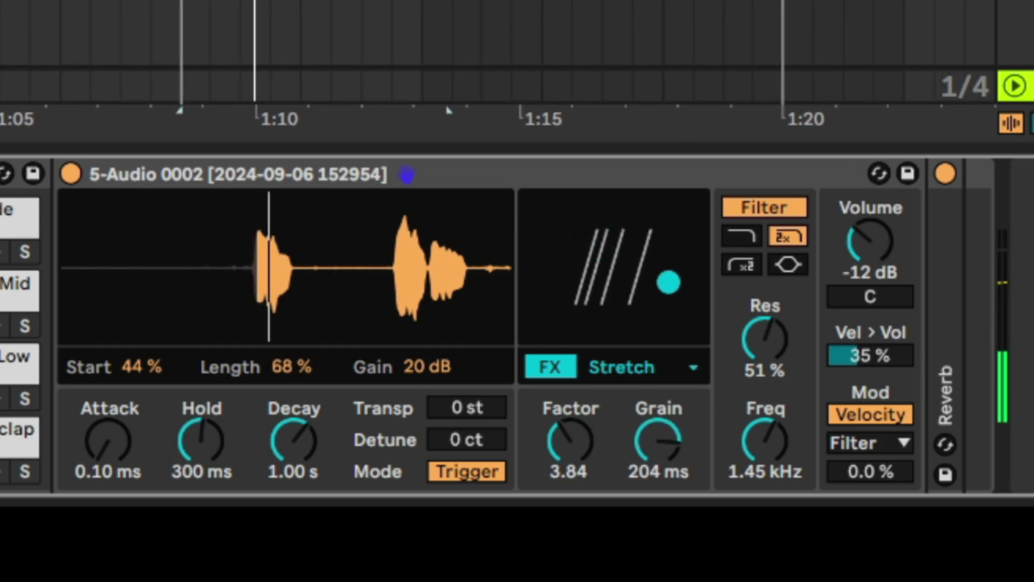
Step: Edit the Transpose value, trying -7 and 5 before retyping it
left_click(478, 401)
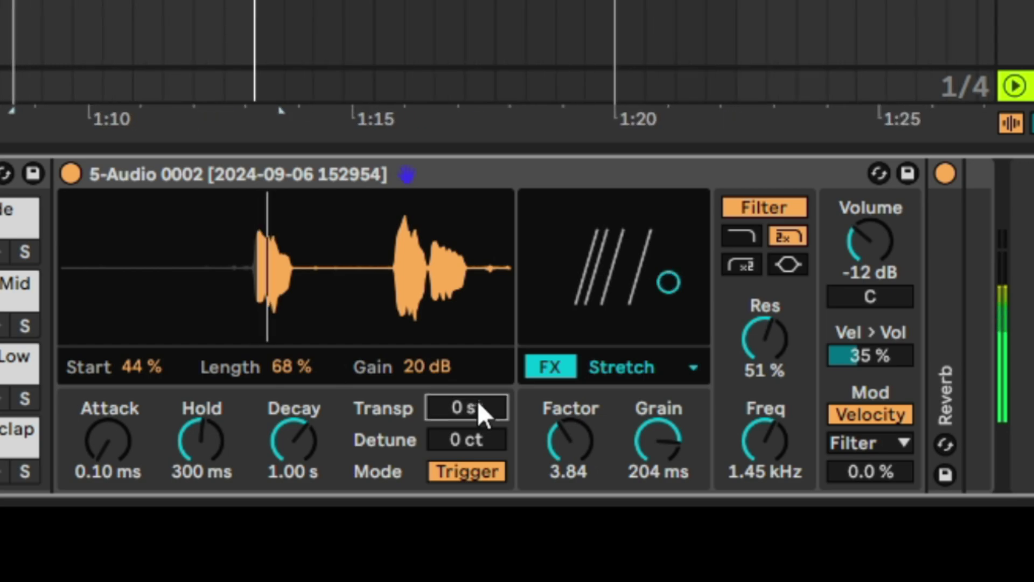
type("-7")
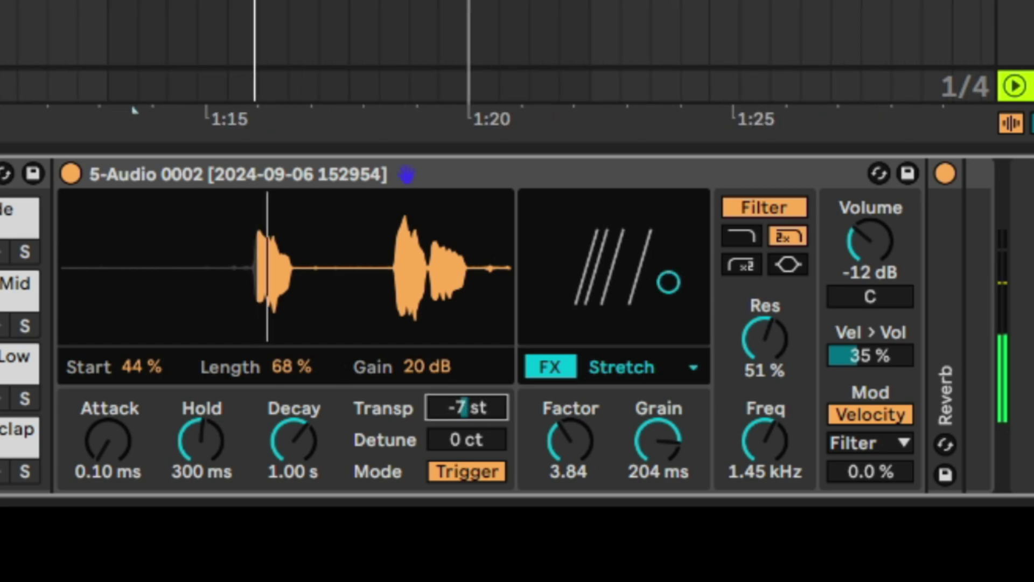
key("BackSpace")
type("5")
key("BackSpace")
Step: Finish entering −6 st transpose and close the FX mode list, keeping Stretch
type("6")
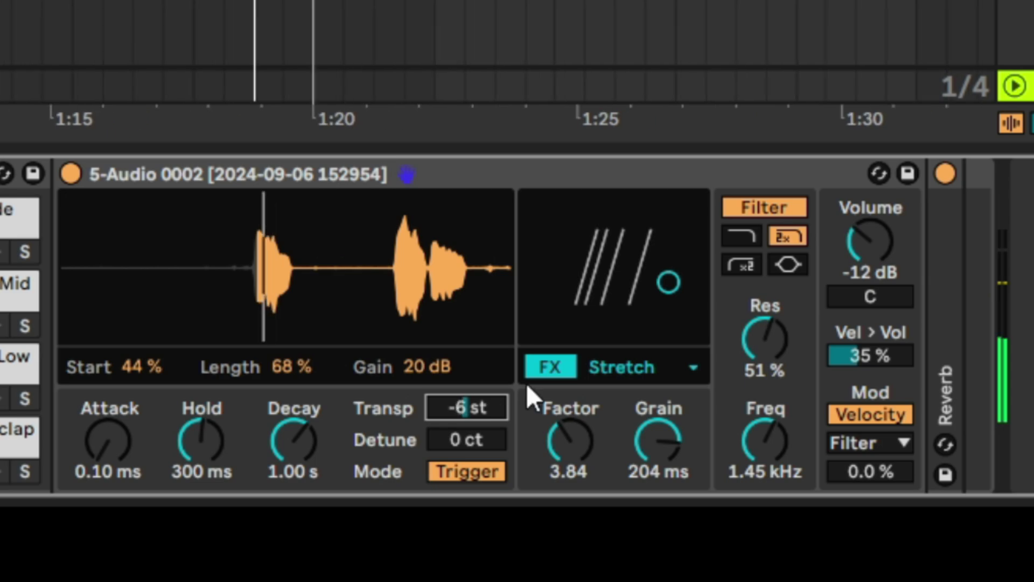
left_click(621, 366)
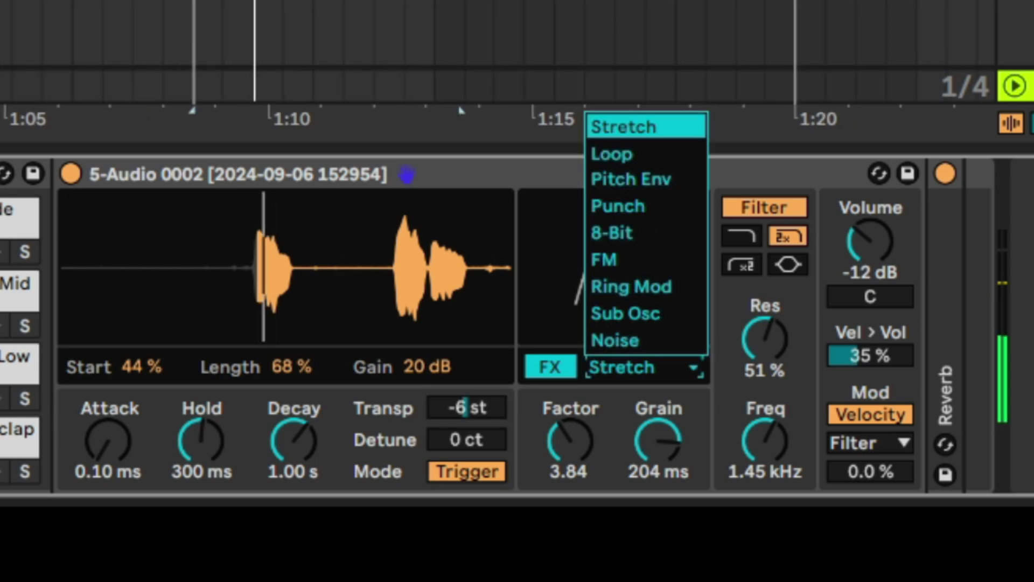
key("Escape")
left_click(407, 174)
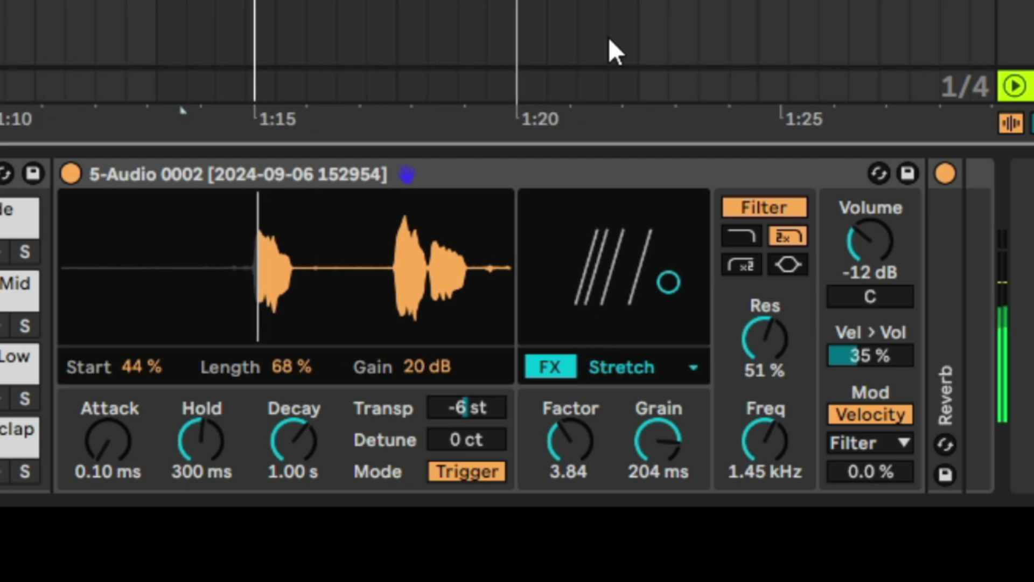
Step: Switch FX to Loop with 35 % offset and 69.1 ms length, and reset transpose to 0 st
left_click(625, 367)
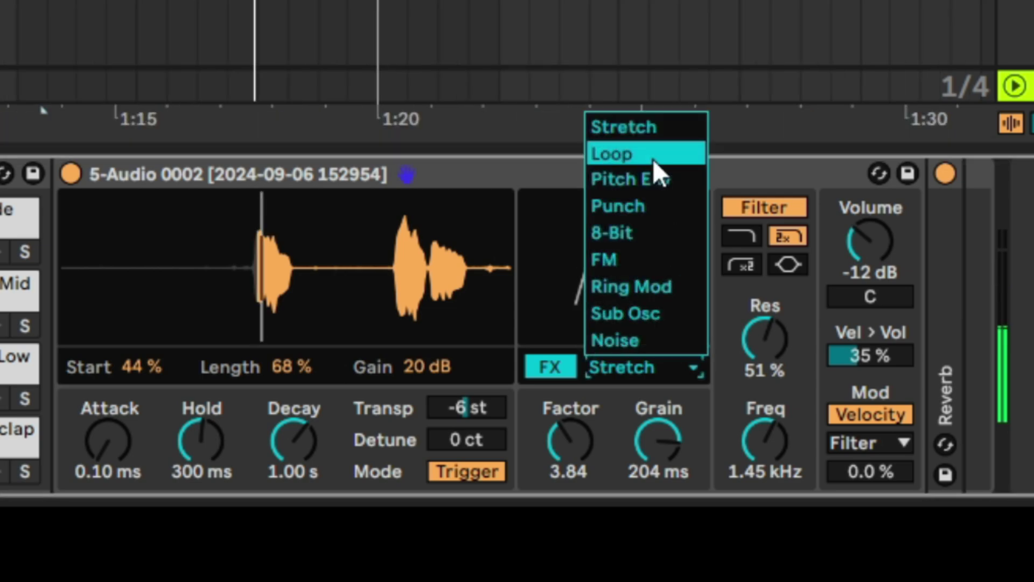
left_click(653, 154)
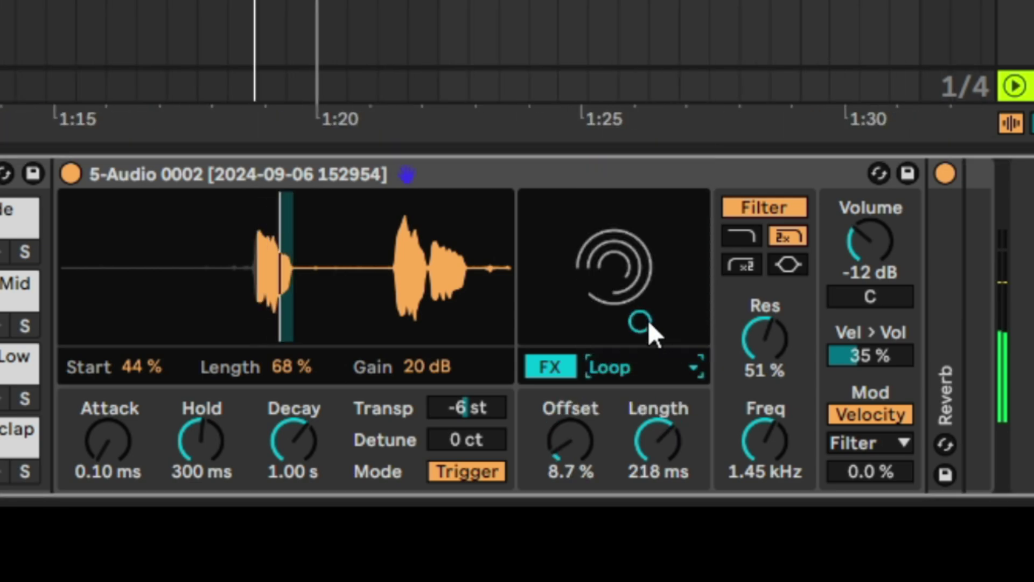
left_click_drag(649, 323, 579, 229)
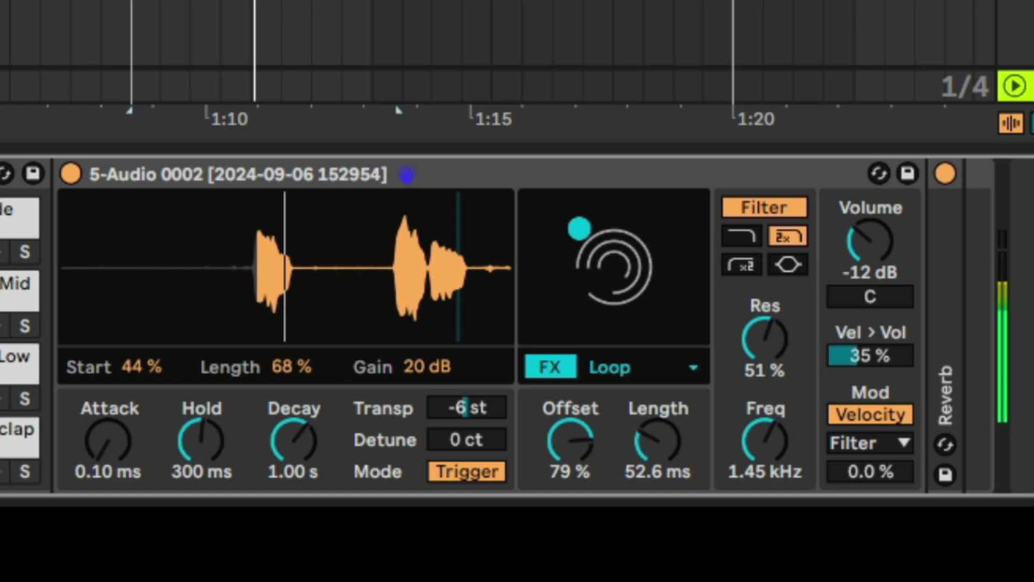
type("0")
key("Return")
left_click_drag(577, 231, 588, 287)
left_click_drag(769, 334, 768, 296)
Step: Raise the filter resonance and cutoff, and transpose the sample down to −12 st
mouse_move(777, 458)
left_mouse_down()
mouse_move(778, 409)
mouse_move(775, 451)
left_mouse_up()
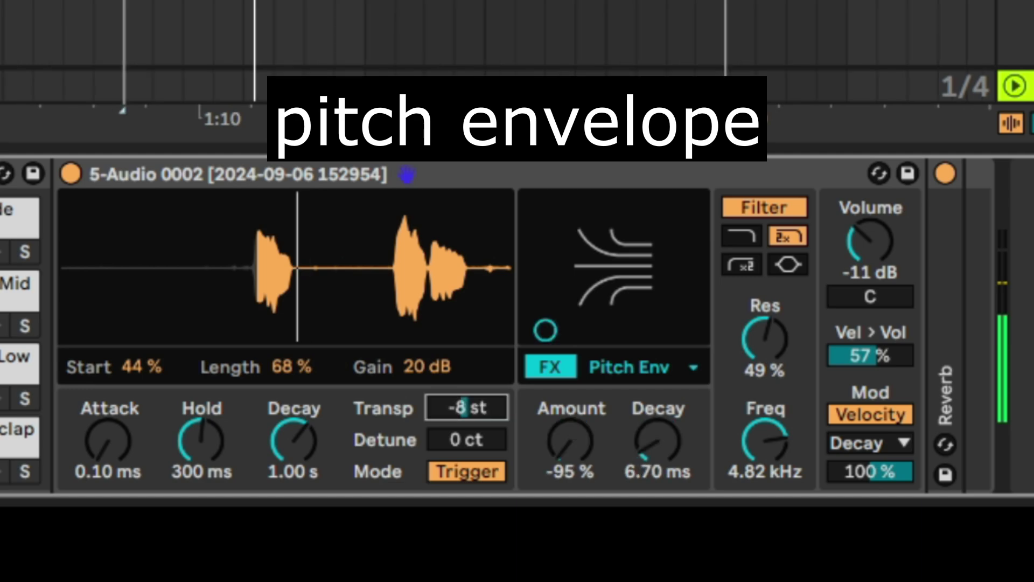
left_click_drag(464, 407, 462, 407)
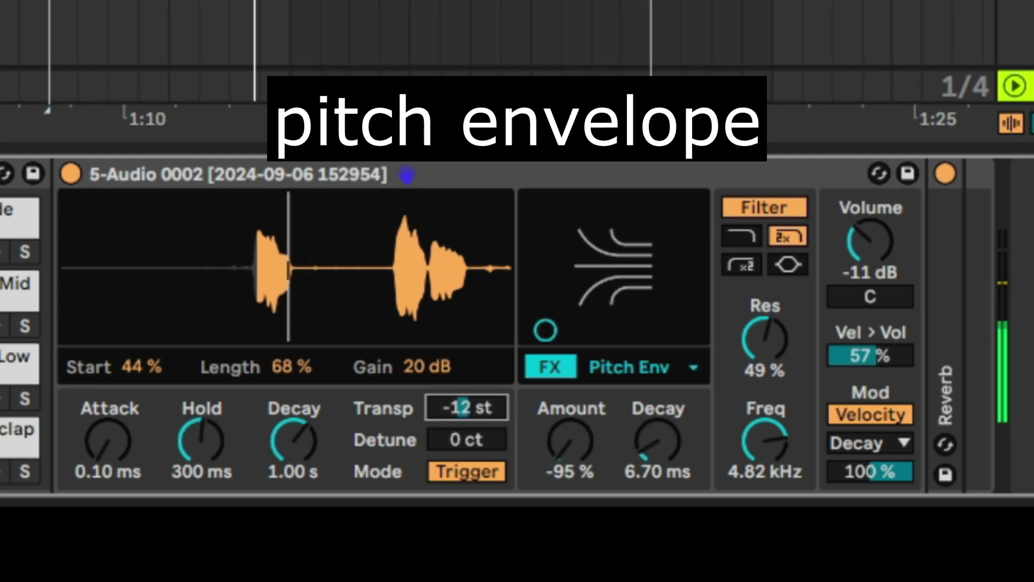